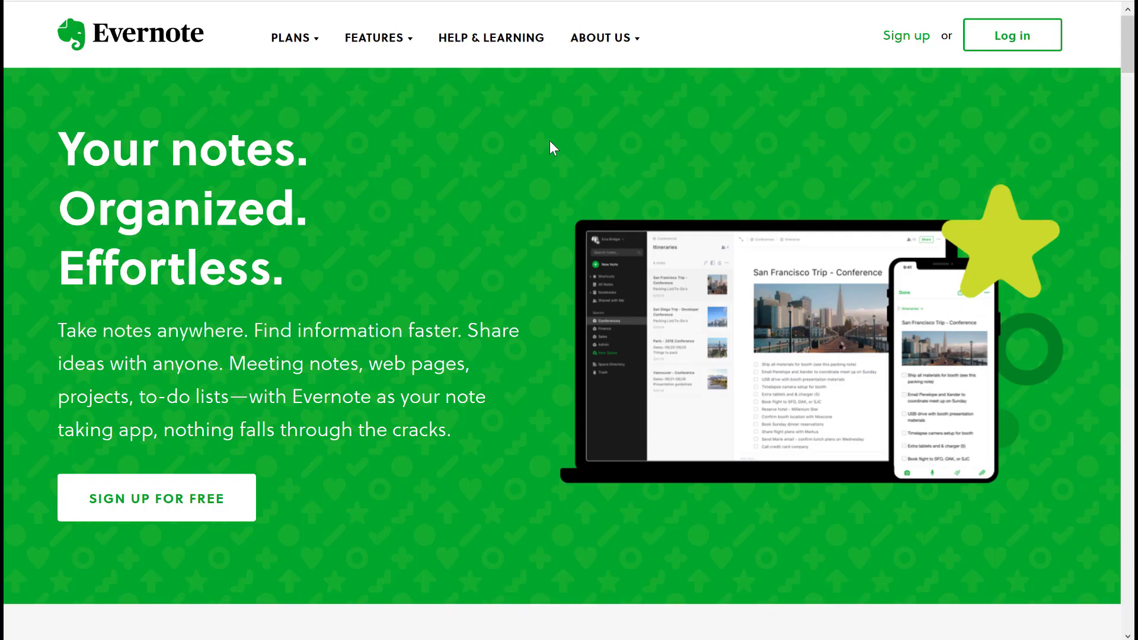
scroll(550, 142, down, 8)
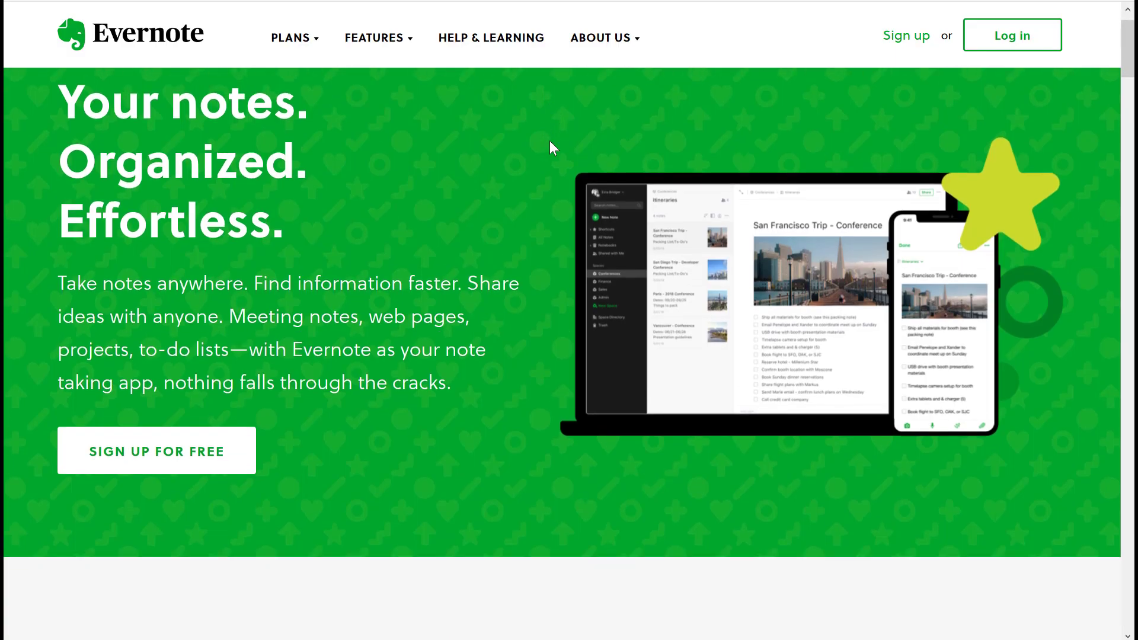
scroll(550, 141, down, 4)
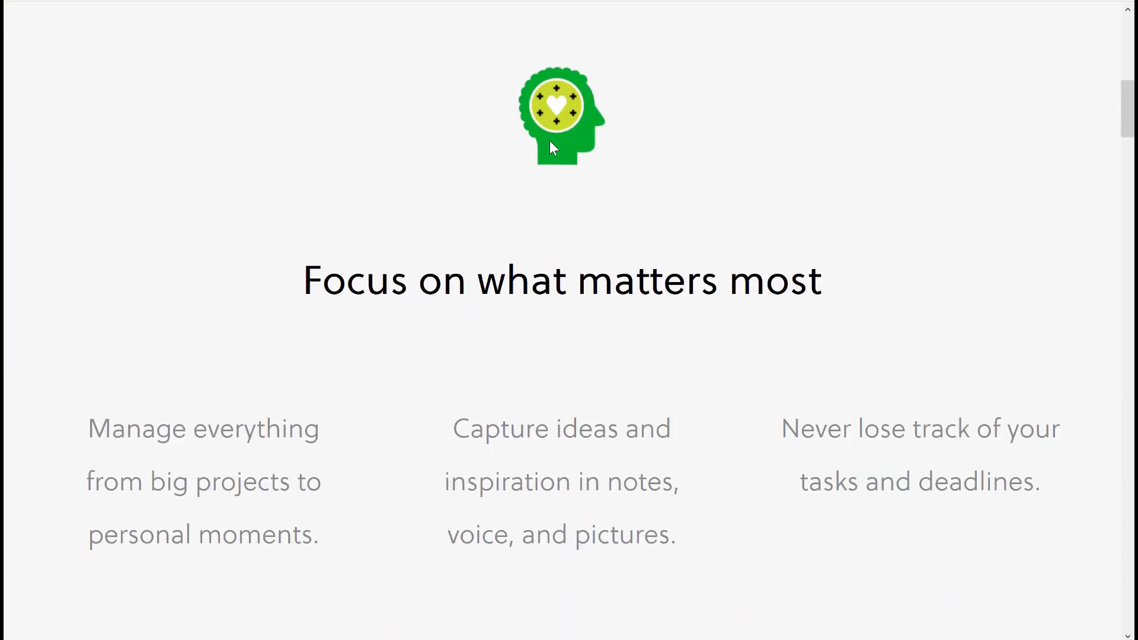
scroll(549, 140, down, 6)
scroll(549, 140, down, 8)
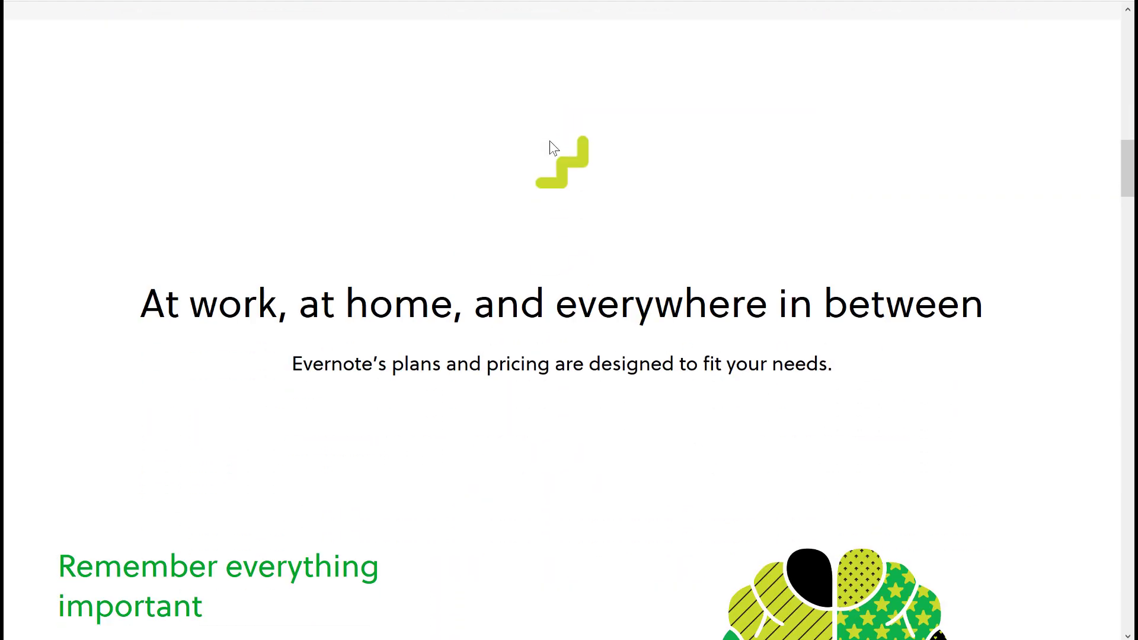
scroll(552, 267, down, 9)
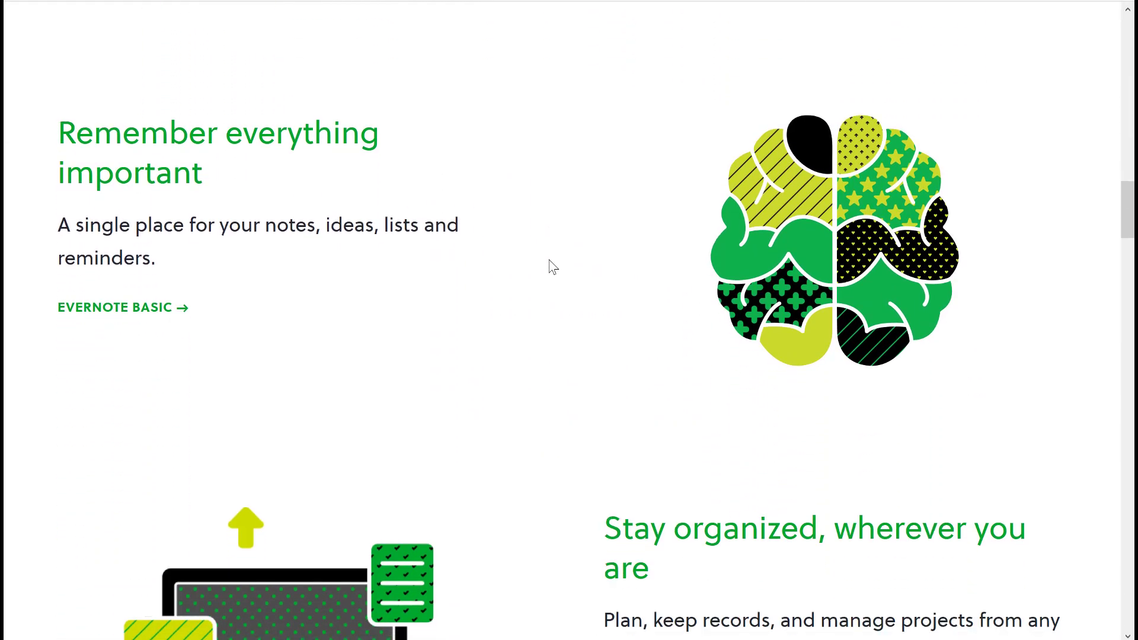
scroll(552, 267, down, 13)
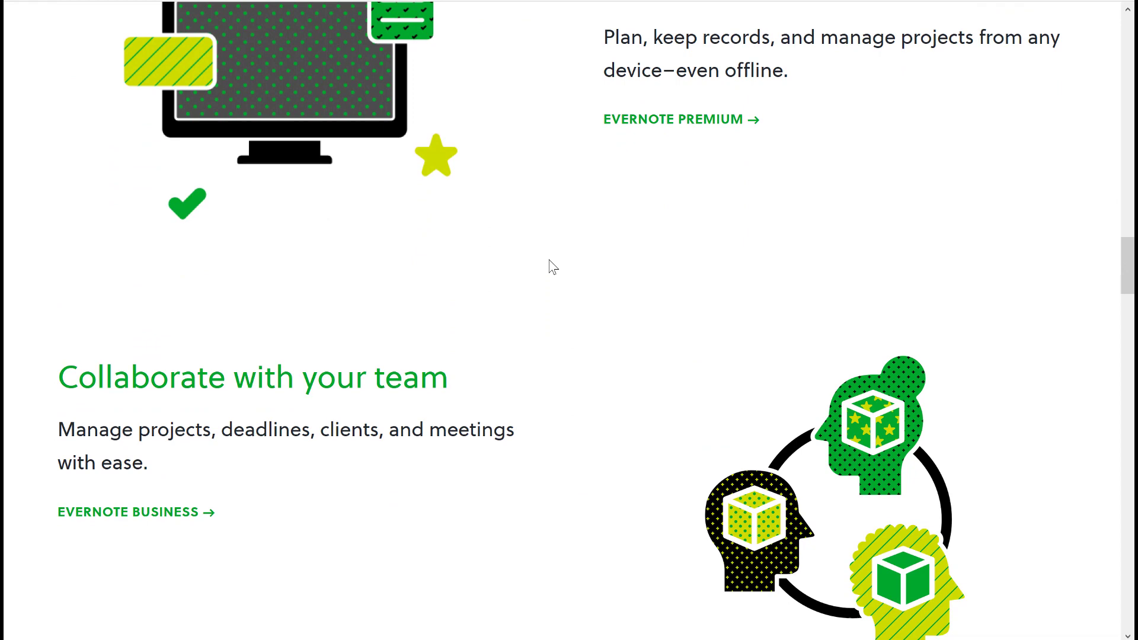
scroll(552, 267, down, 11)
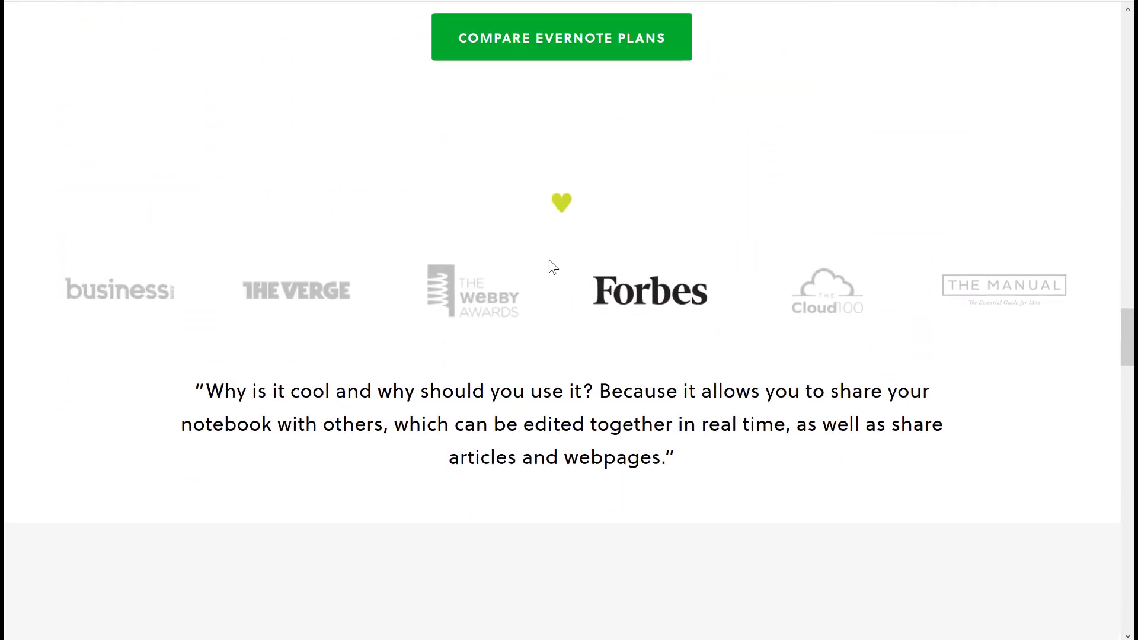
scroll(552, 267, down, 10)
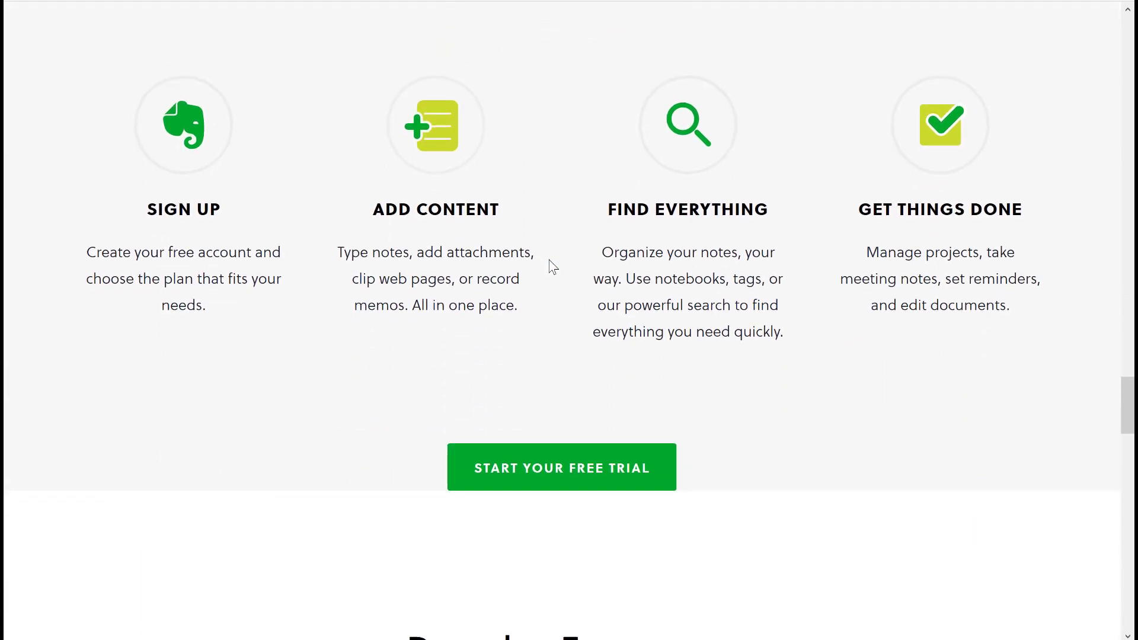
scroll(552, 266, down, 3)
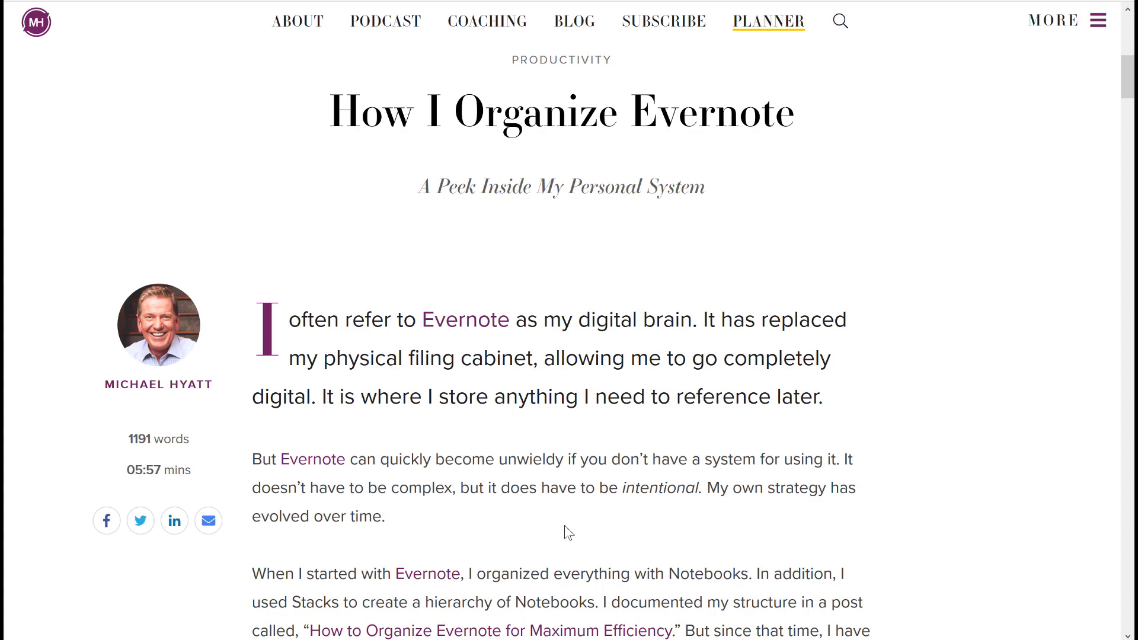
scroll(564, 525, down, 5)
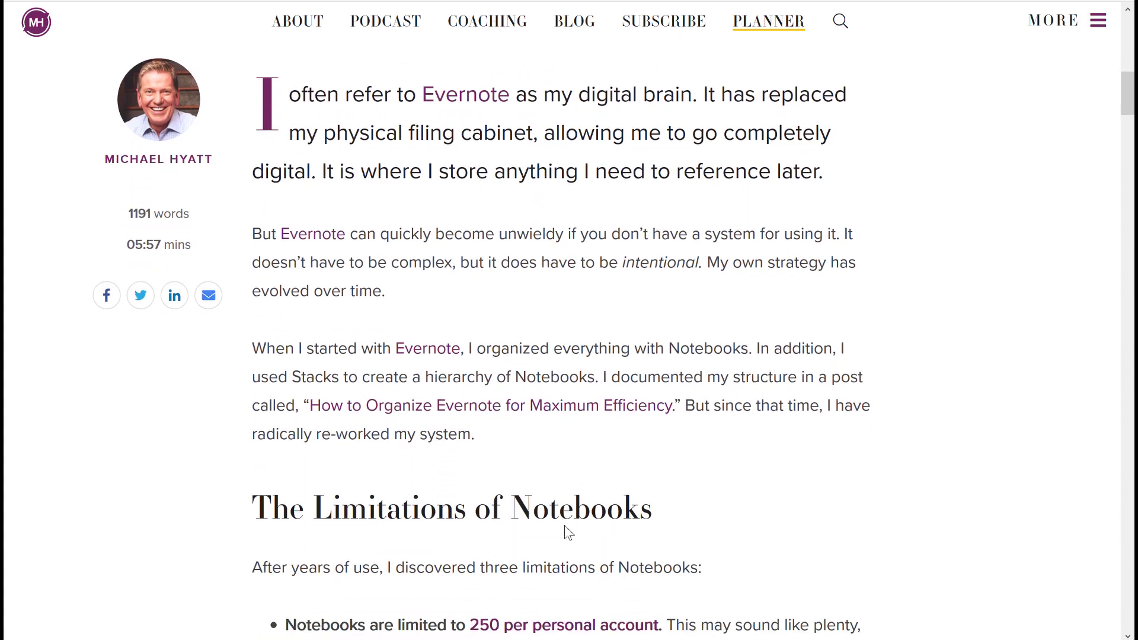
scroll(566, 525, down, 5)
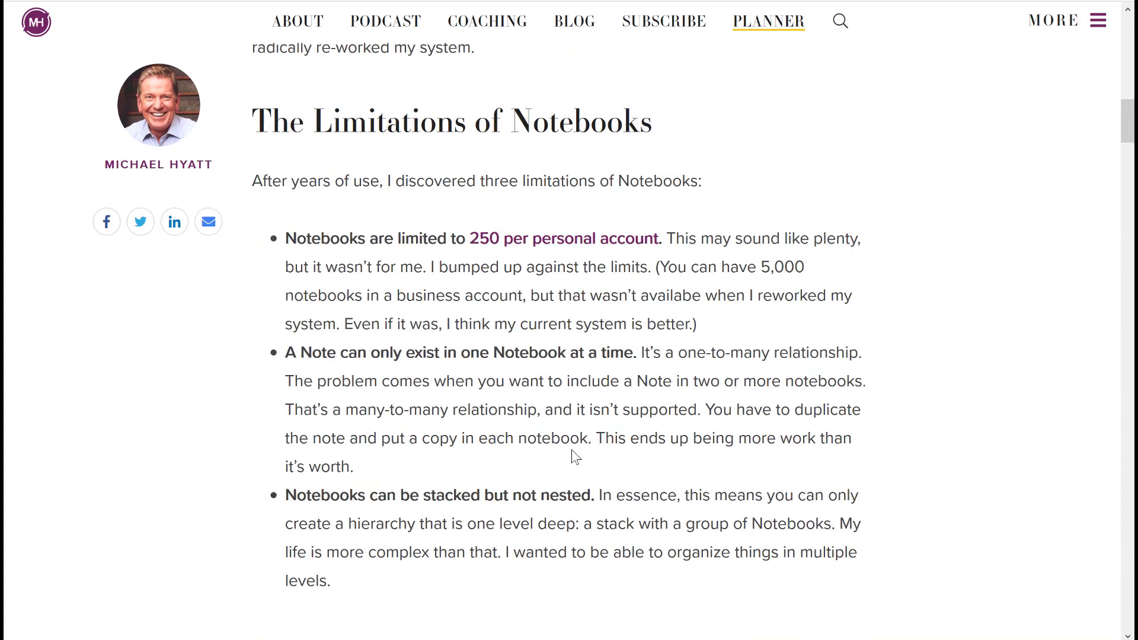
scroll(572, 458, down, 7)
scroll(579, 434, down, 6)
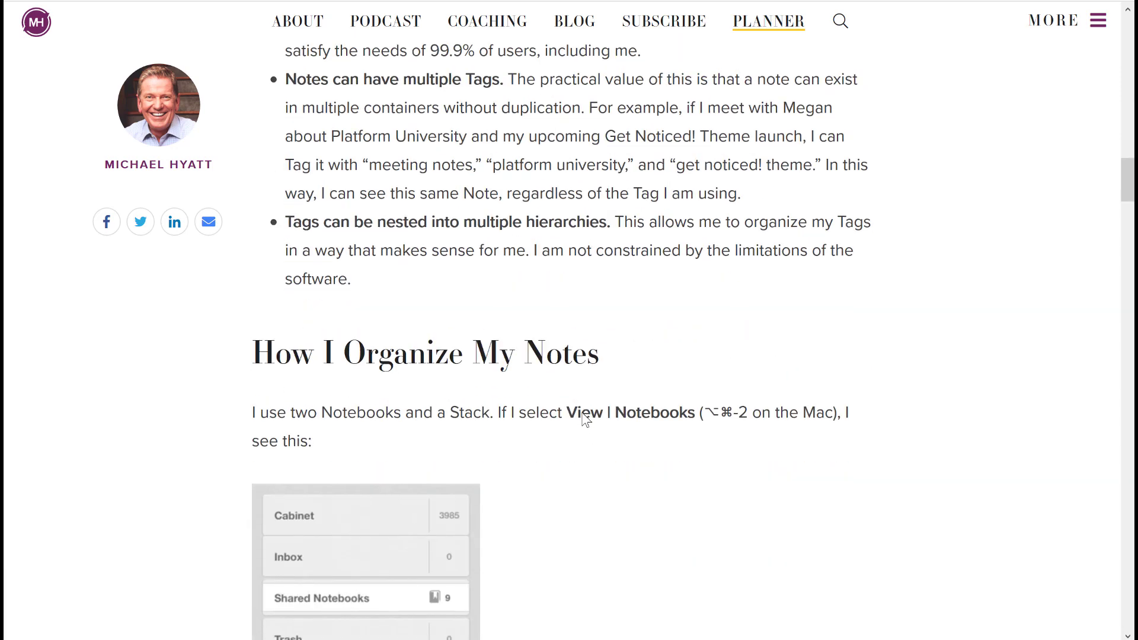
scroll(617, 407, down, 14)
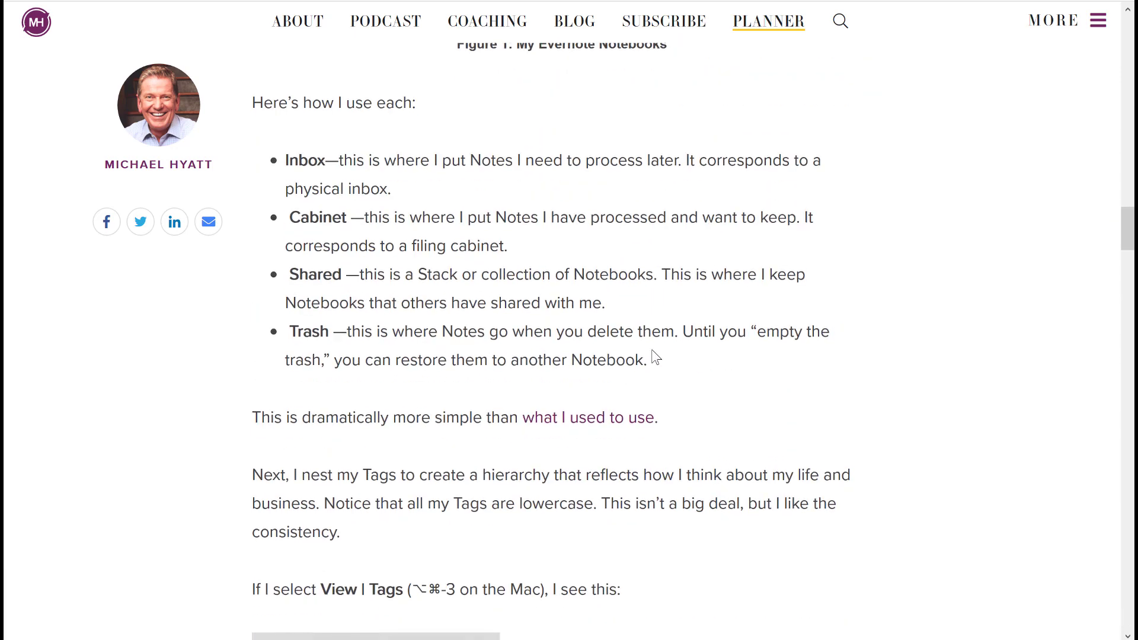
scroll(700, 360, down, 13)
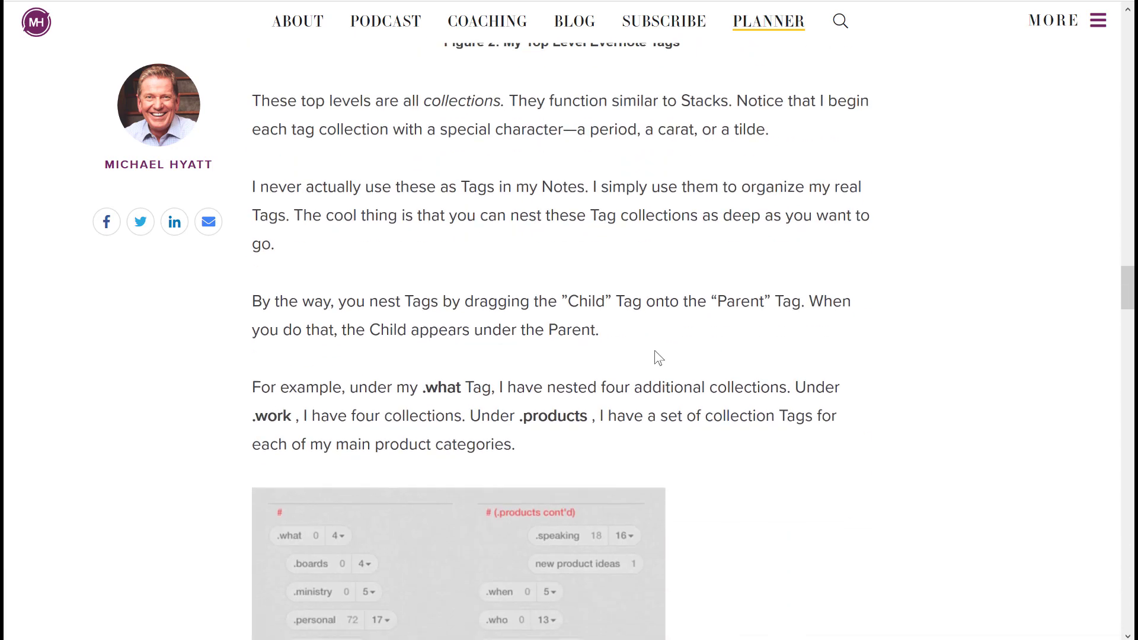
scroll(713, 326, down, 5)
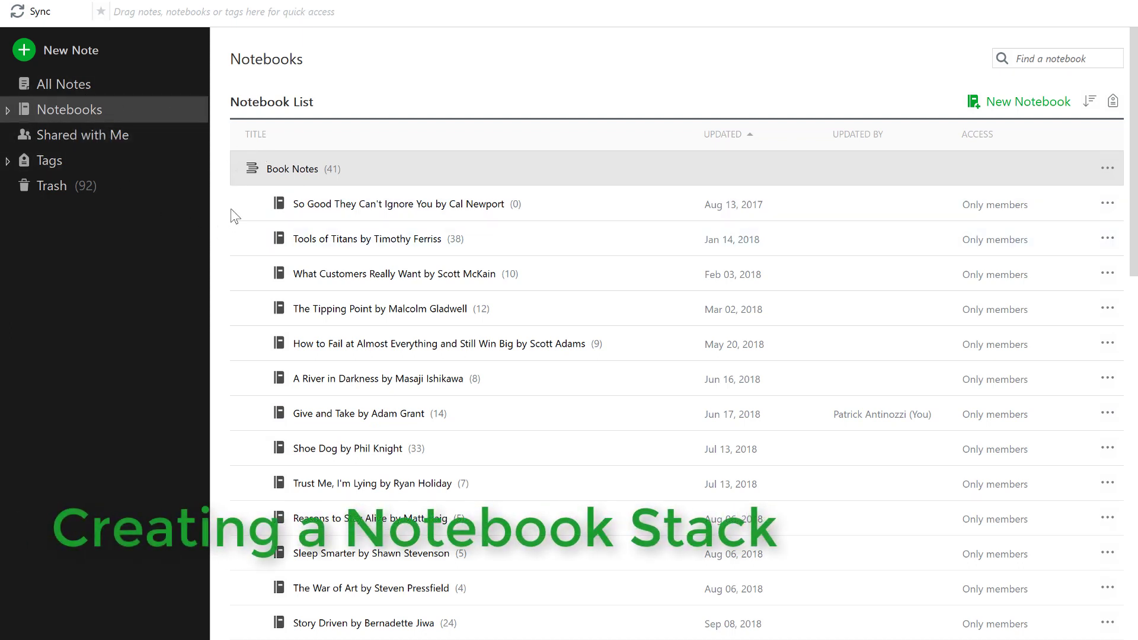
click(234, 172)
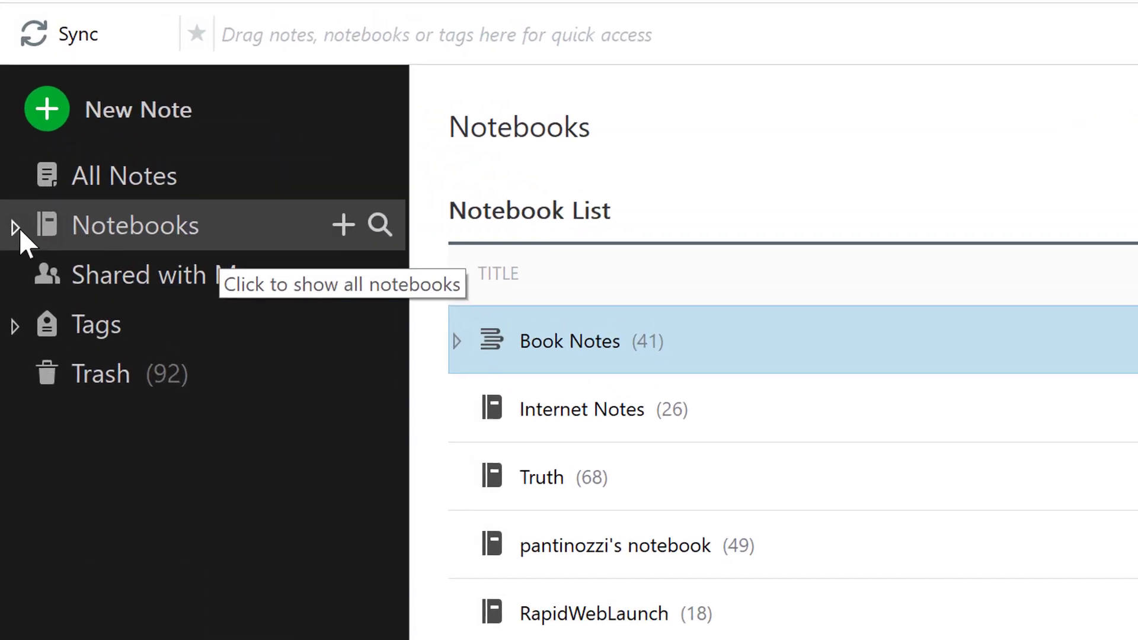
click(18, 249)
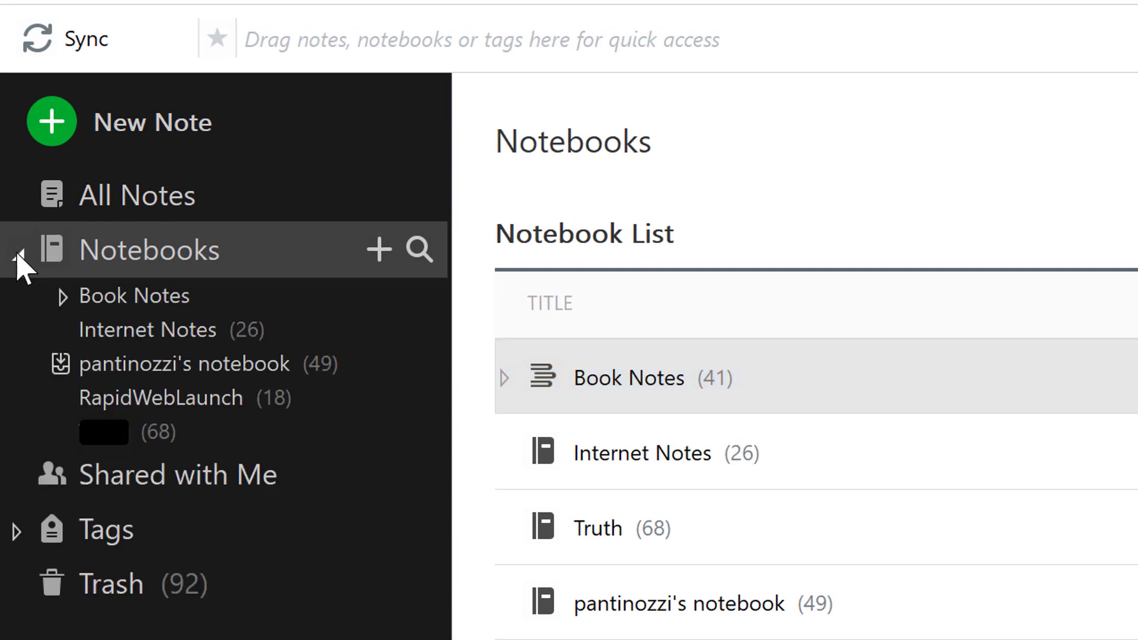
click(178, 298)
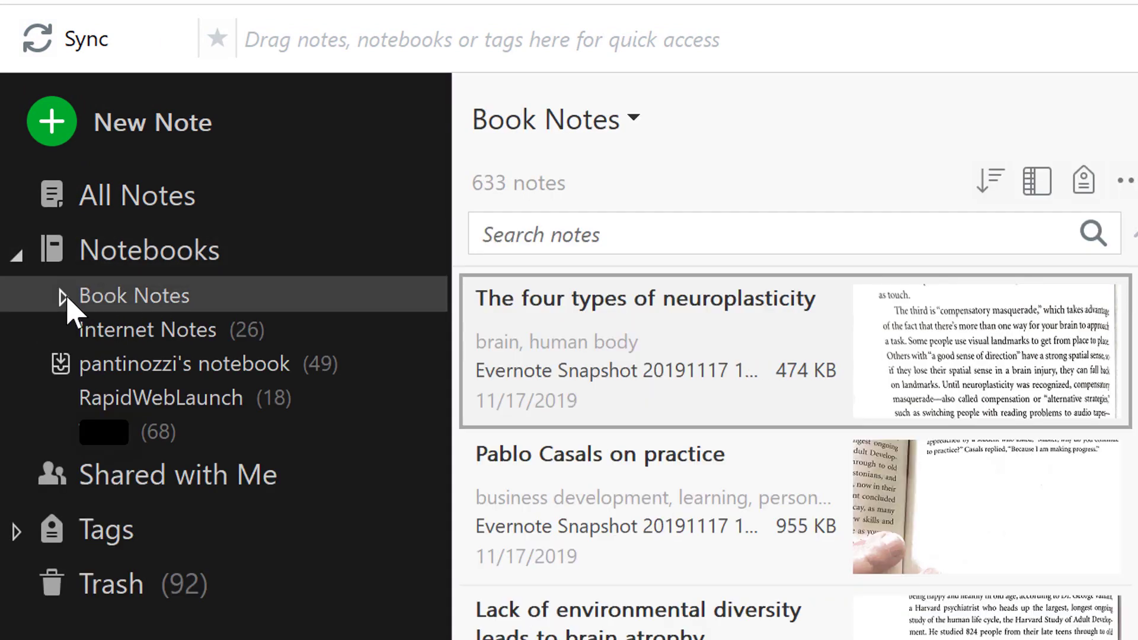
click(62, 295)
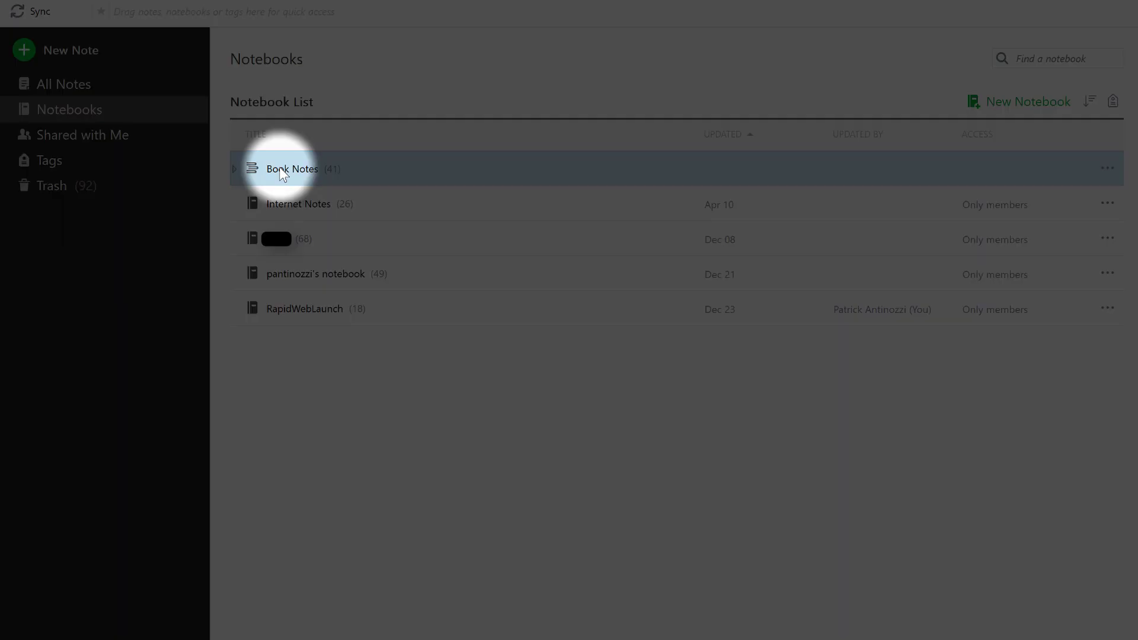
click(235, 169)
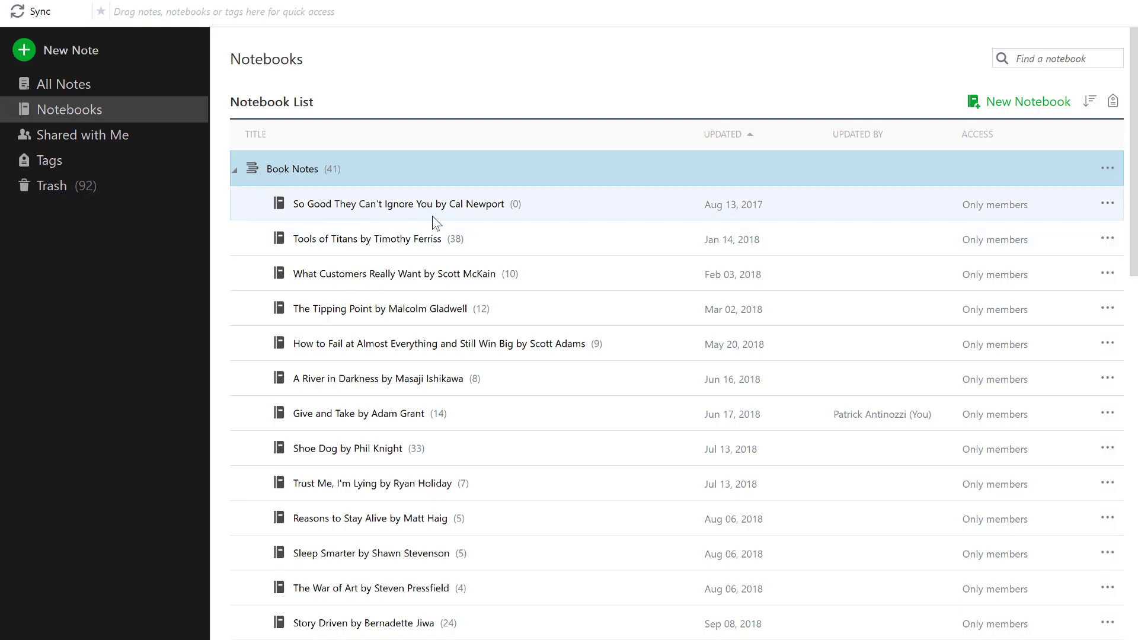
scroll(463, 311, down, 1)
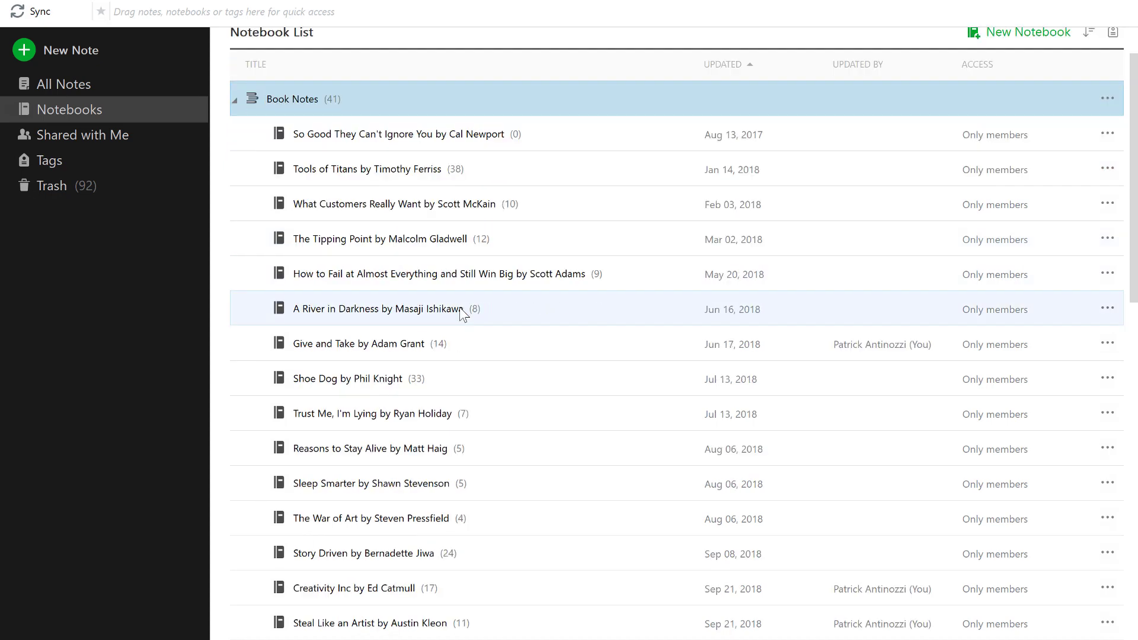
scroll(462, 312, down, 1)
scroll(461, 309, down, 1)
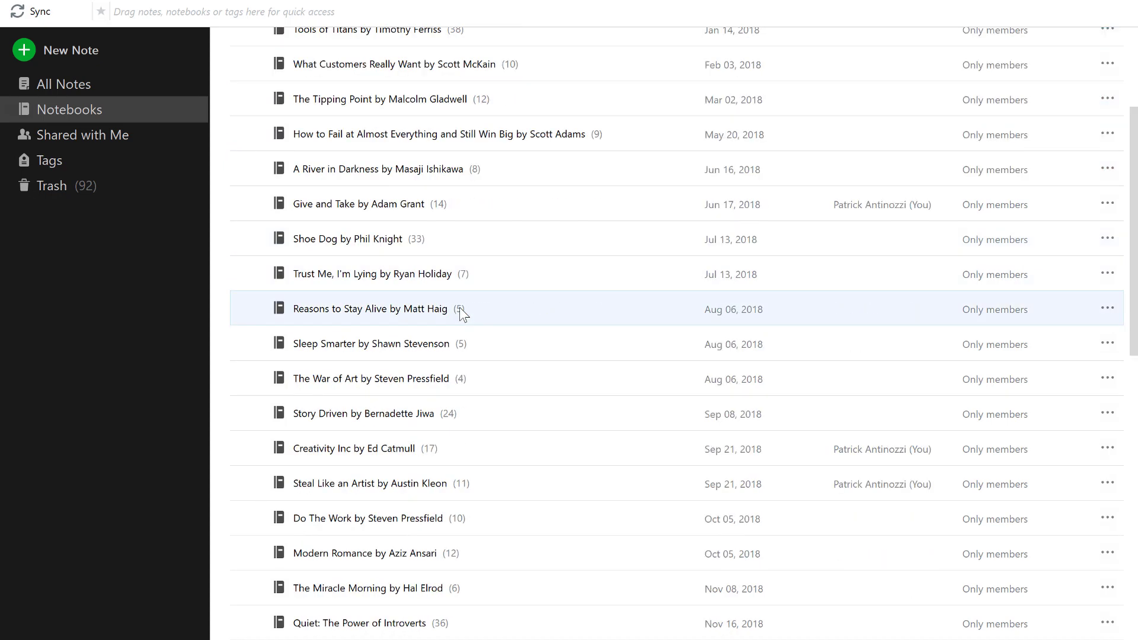
scroll(461, 310, down, 1)
scroll(460, 308, down, 2)
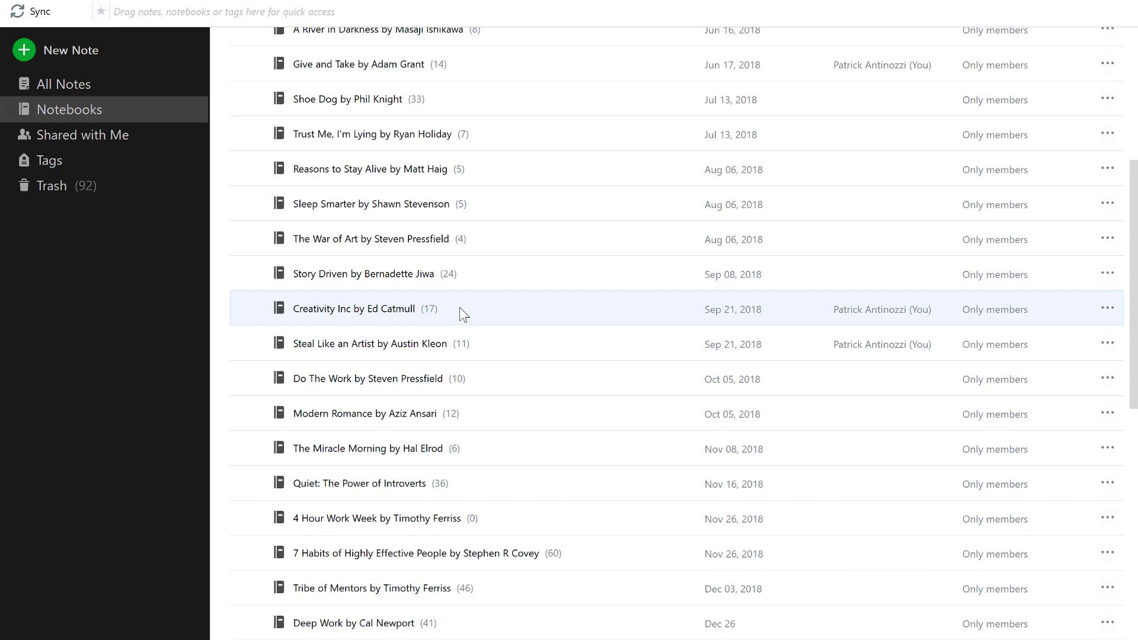
scroll(462, 317, down, 3)
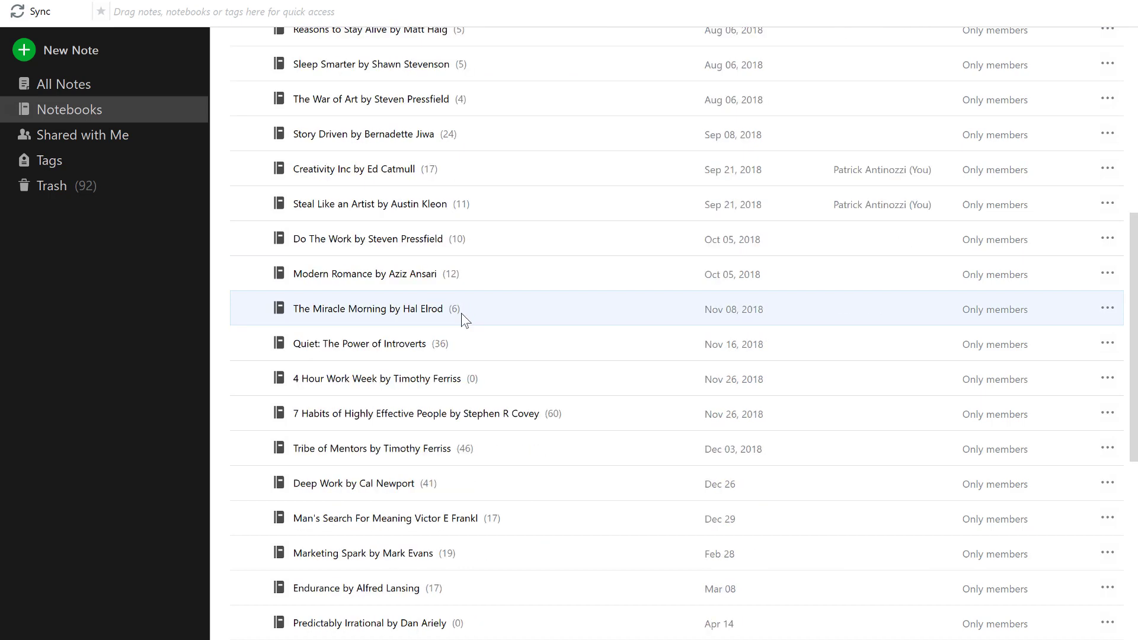
scroll(477, 294, down, 5)
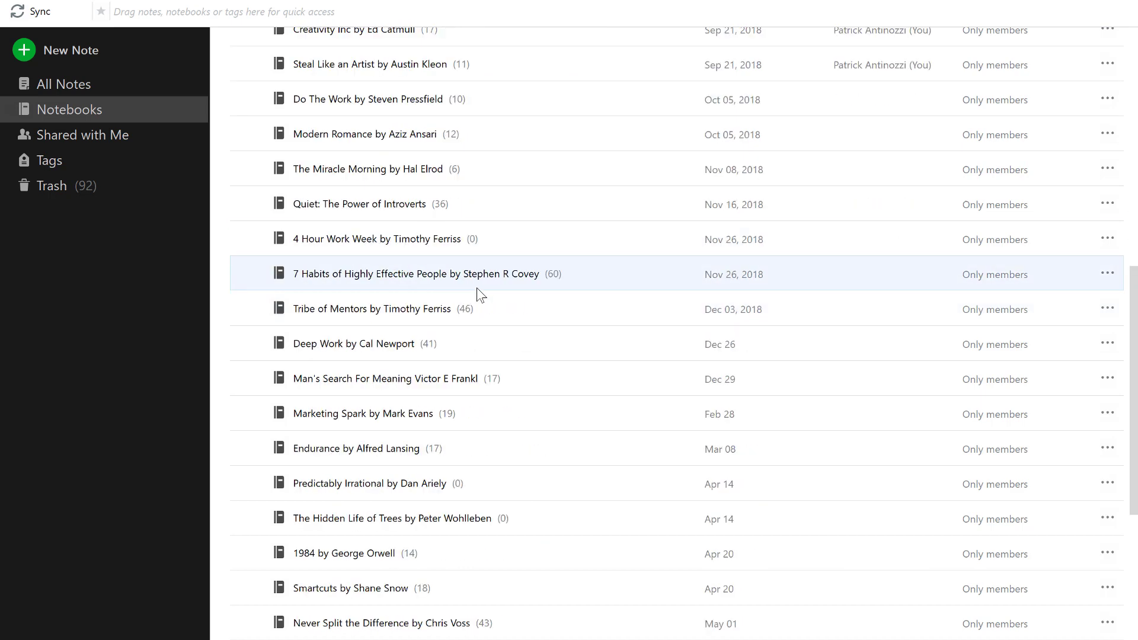
scroll(483, 379, down, 5)
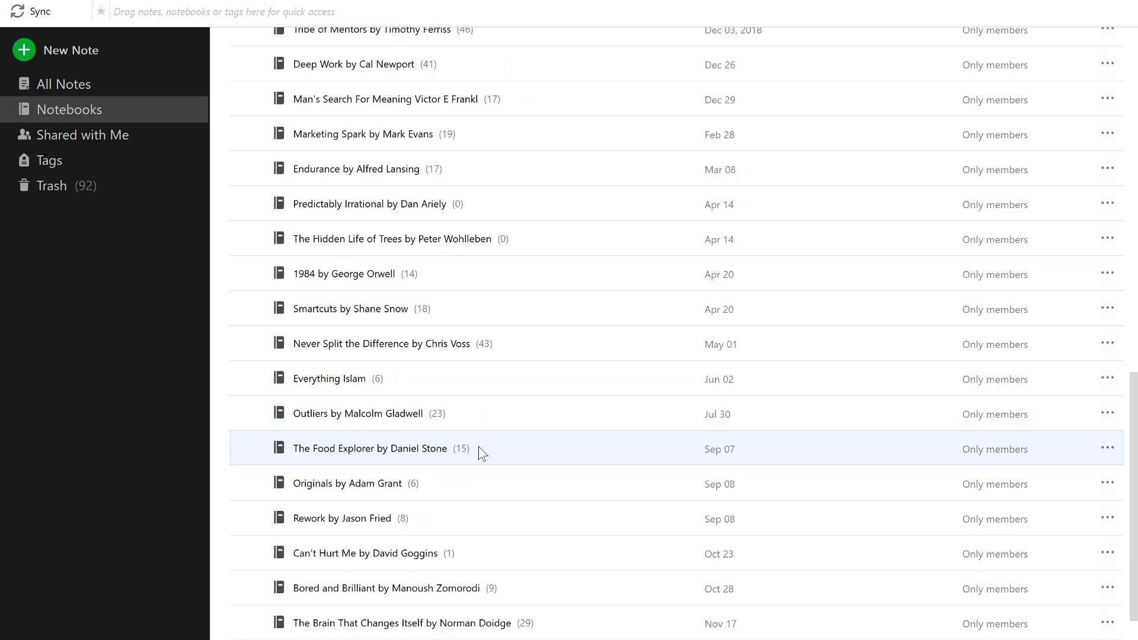
scroll(480, 449, down, 2)
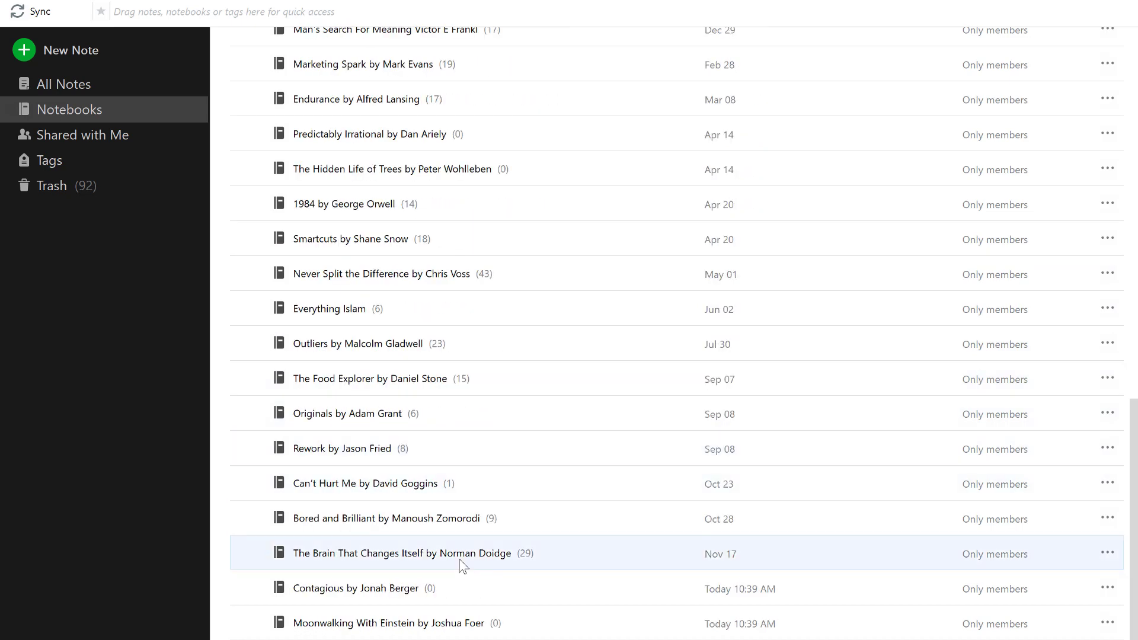
scroll(475, 578, up, 1)
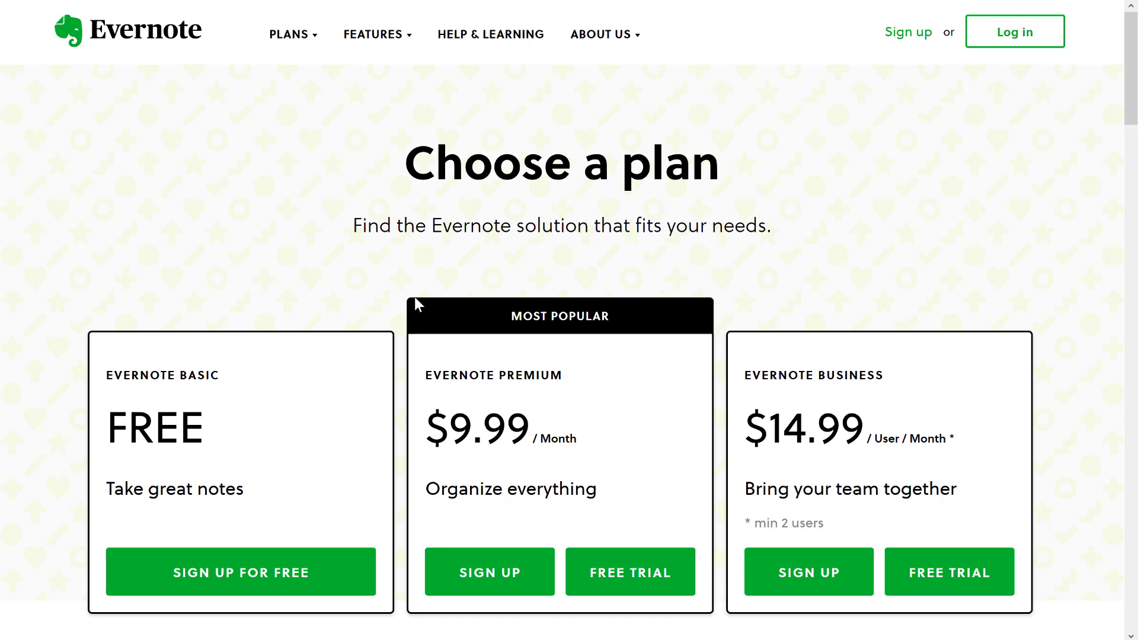
Scroll the pricing comparison past the Offline access and Customer support rows to the footer.
scroll(416, 299, down, 10)
scroll(436, 292, down, 5)
scroll(603, 270, down, 10)
scroll(602, 262, down, 2)
scroll(603, 262, down, 1)
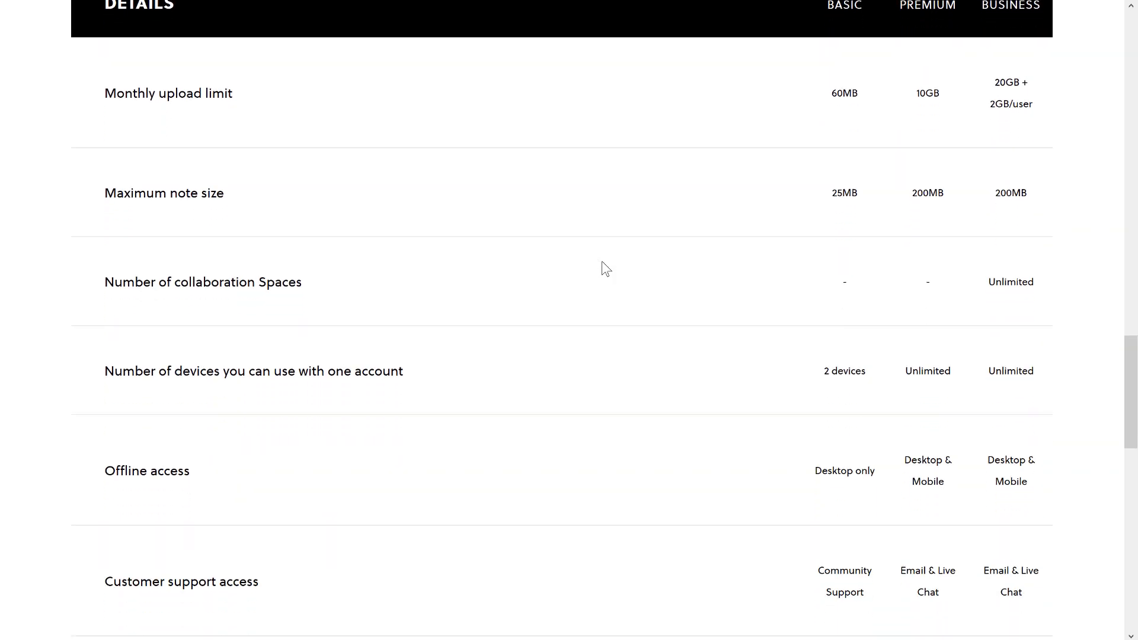
scroll(602, 262, down, 3)
scroll(602, 262, down, 4)
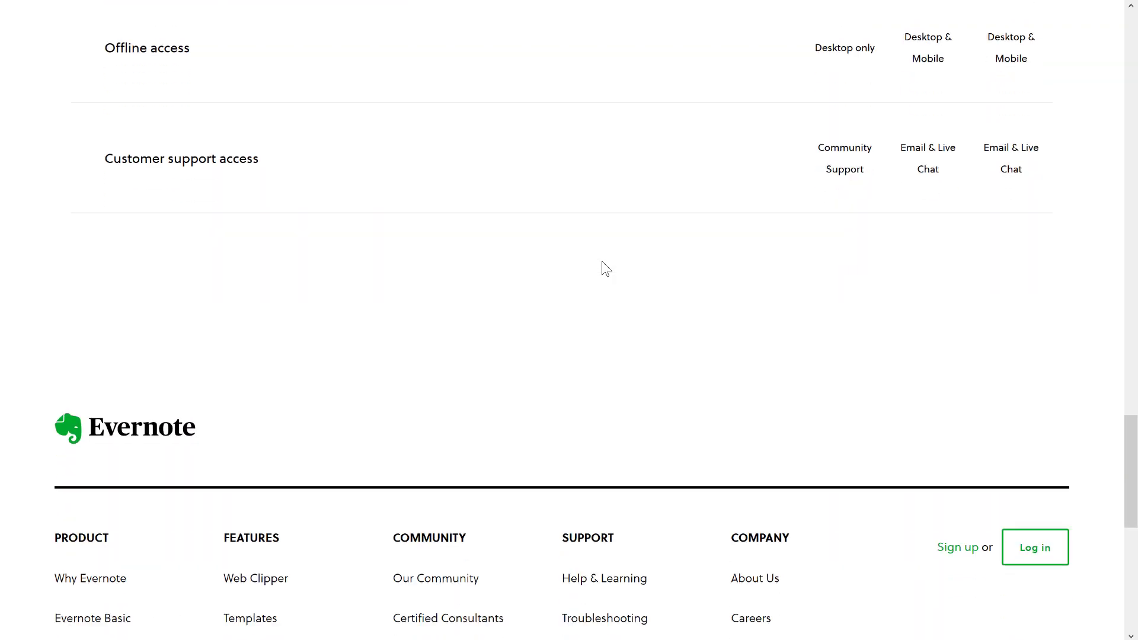
scroll(603, 262, down, 6)
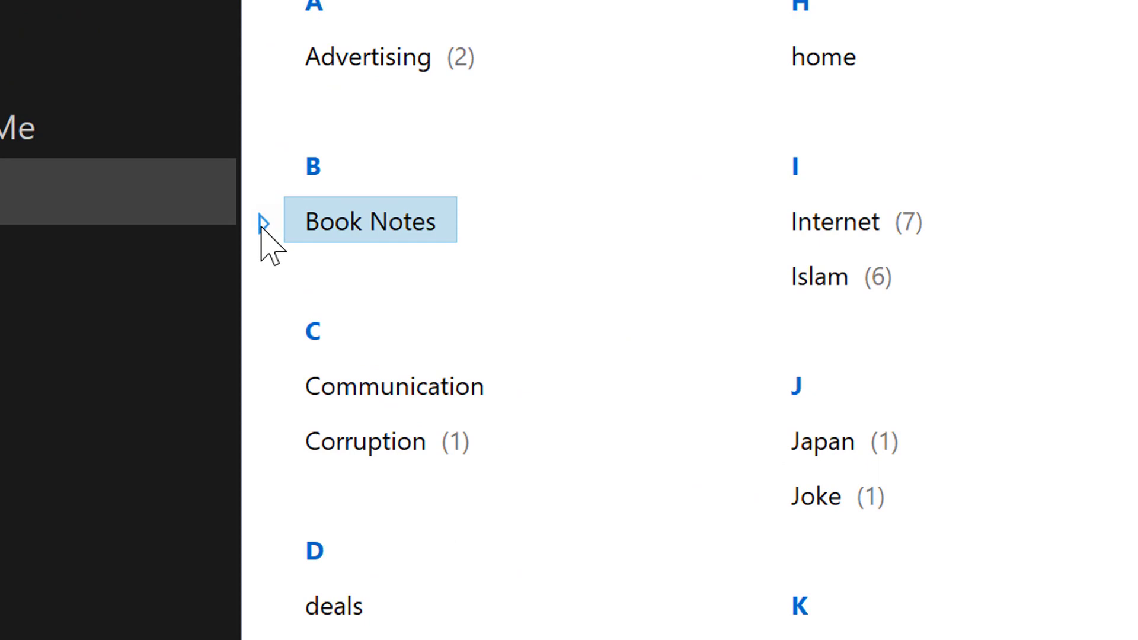
Expand Book Notes to show its Topic and Type sub-tags, then expand and collapse Type.
click(242, 192)
click(379, 283)
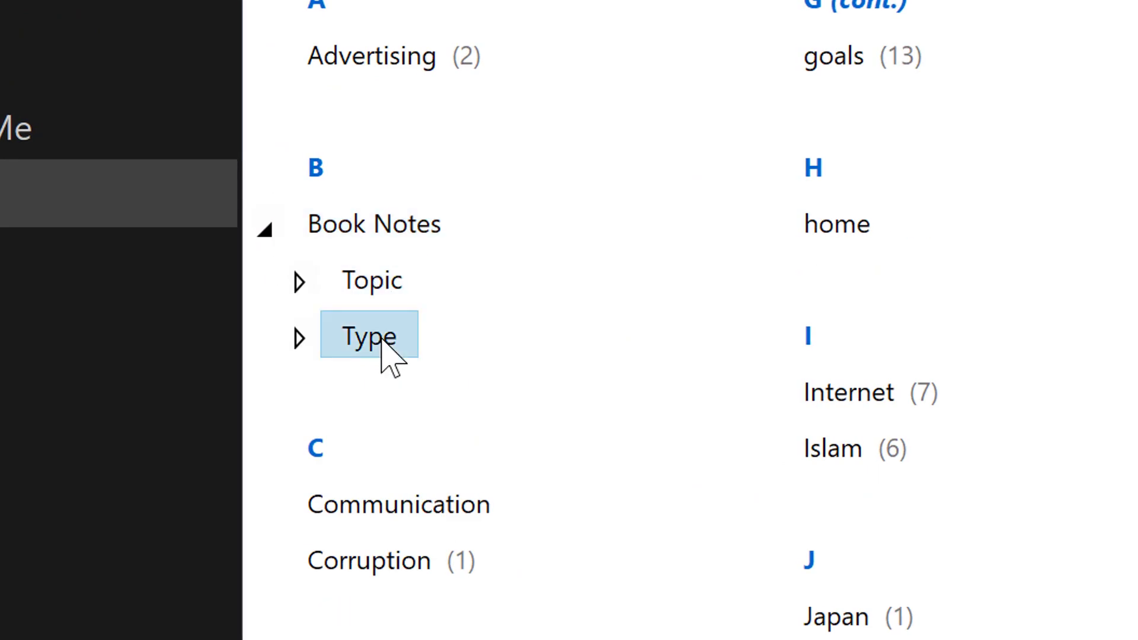
key(Up)
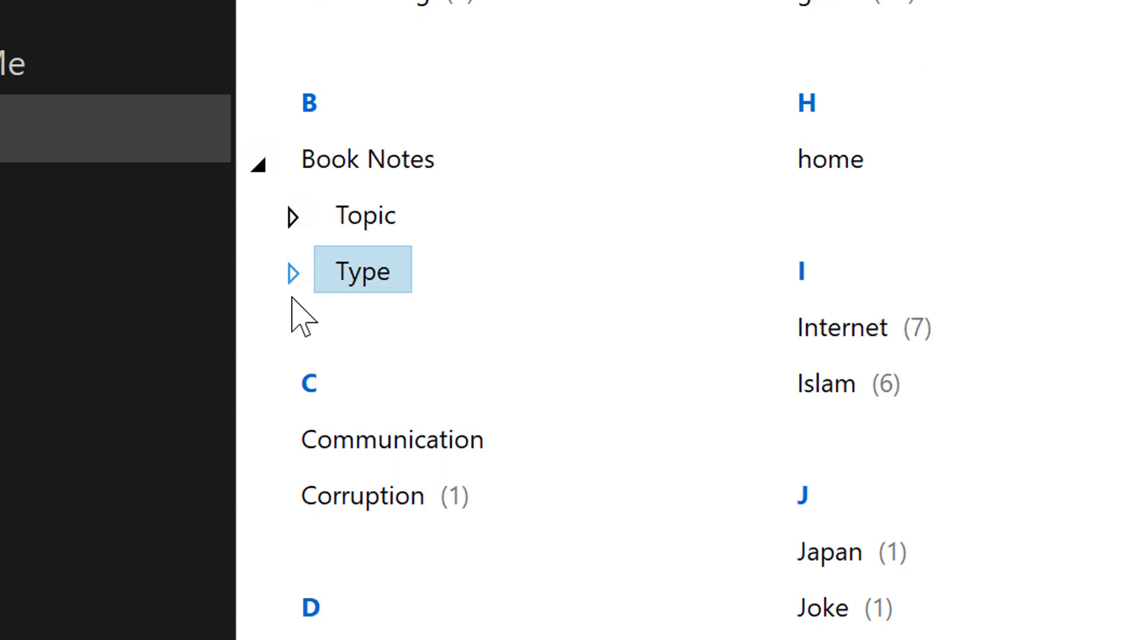
click(293, 273)
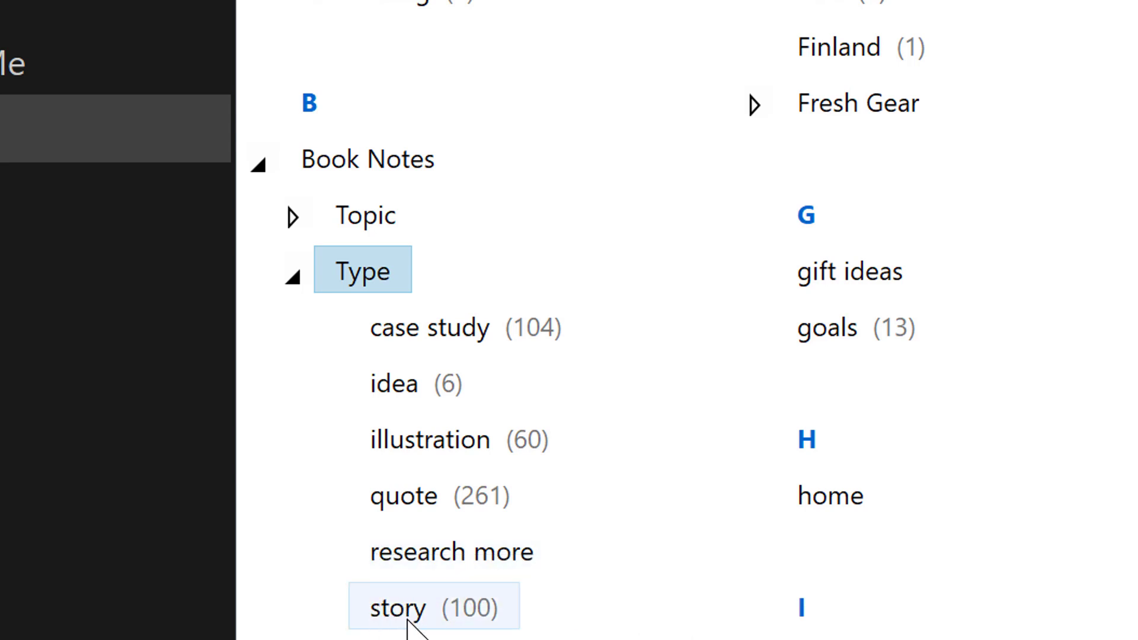
click(292, 276)
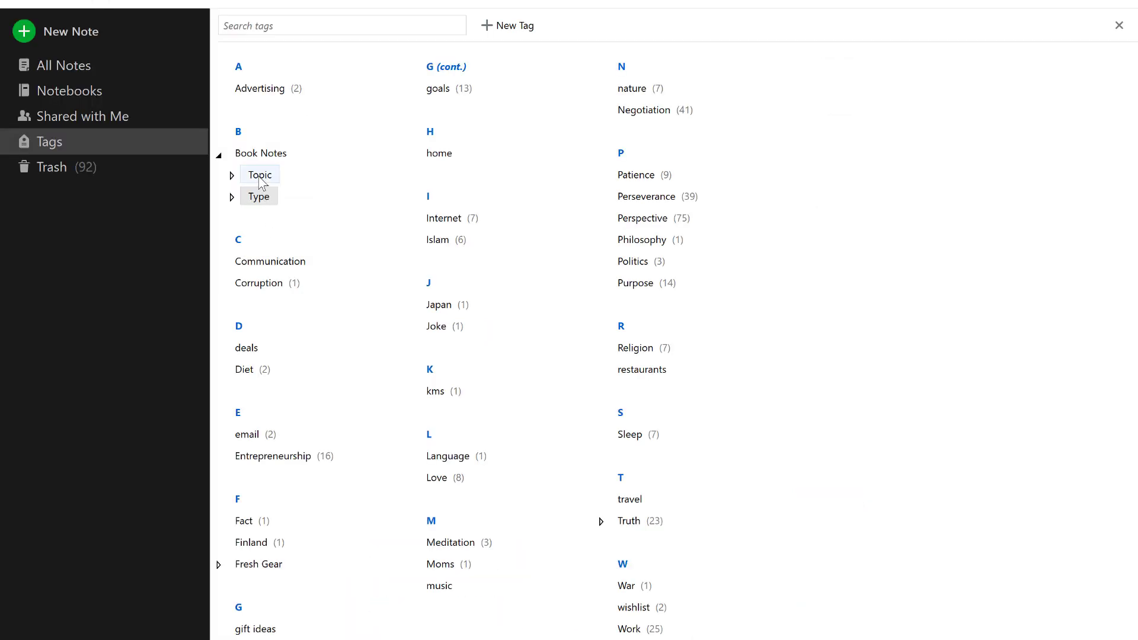
Expand the Topic tag and scroll right through its many child topic tags.
click(231, 176)
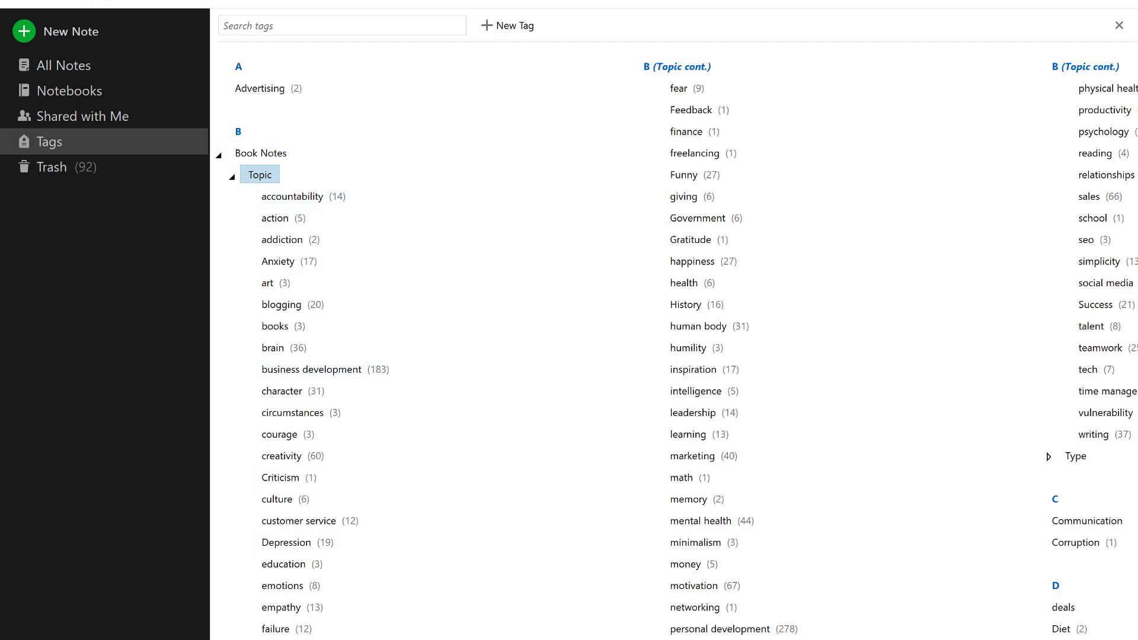
scroll(675, 349, right, 5)
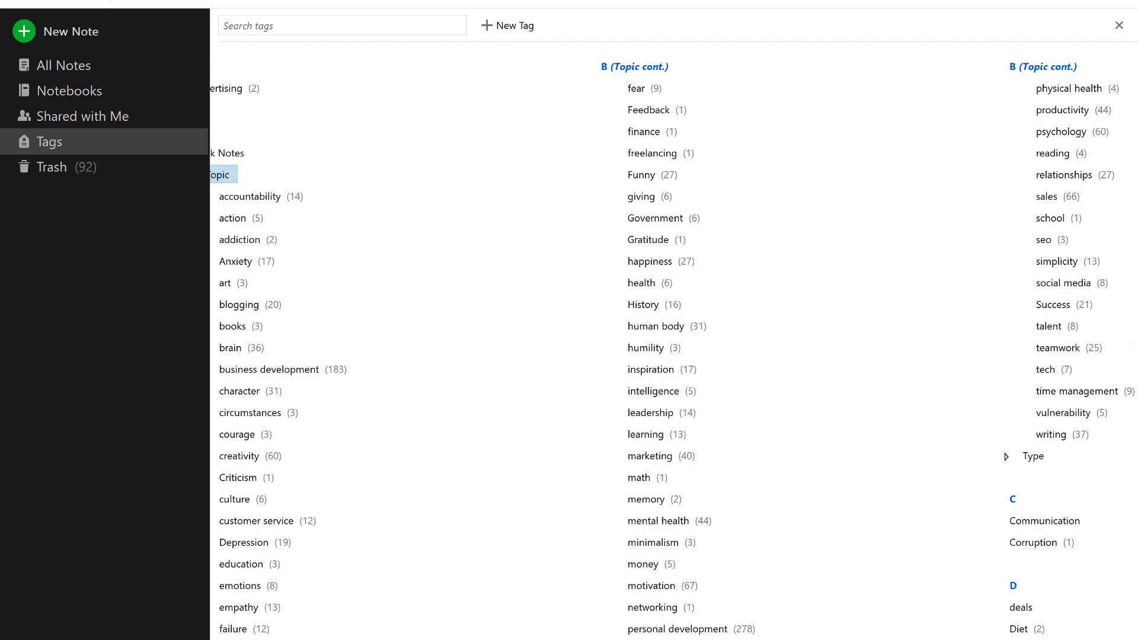
scroll(675, 349, right, 5)
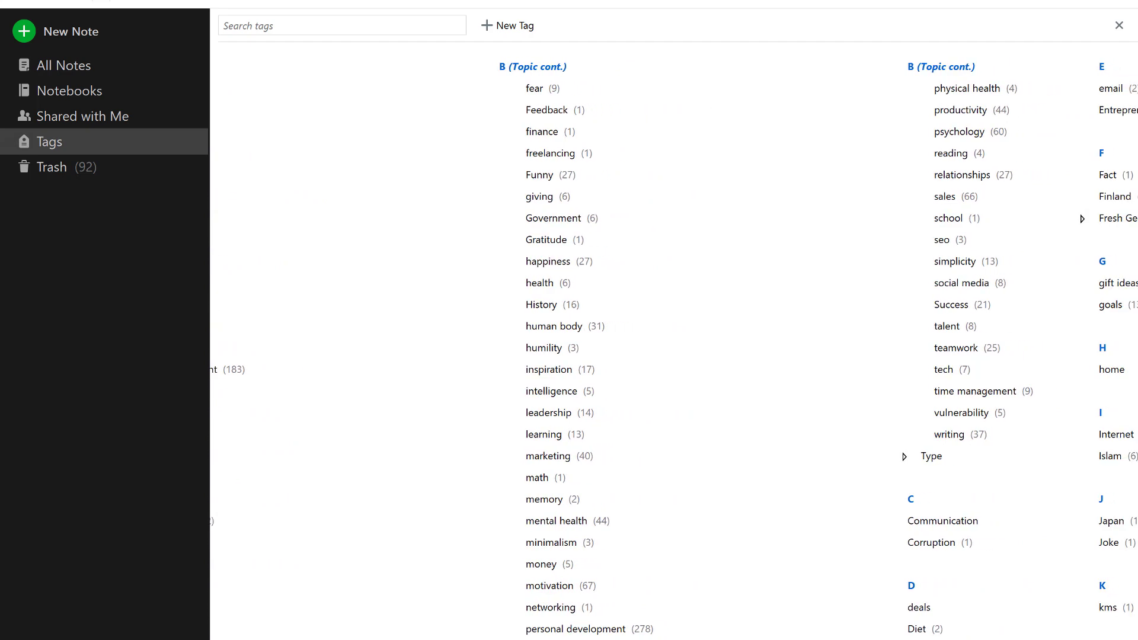
scroll(676, 348, right, 5)
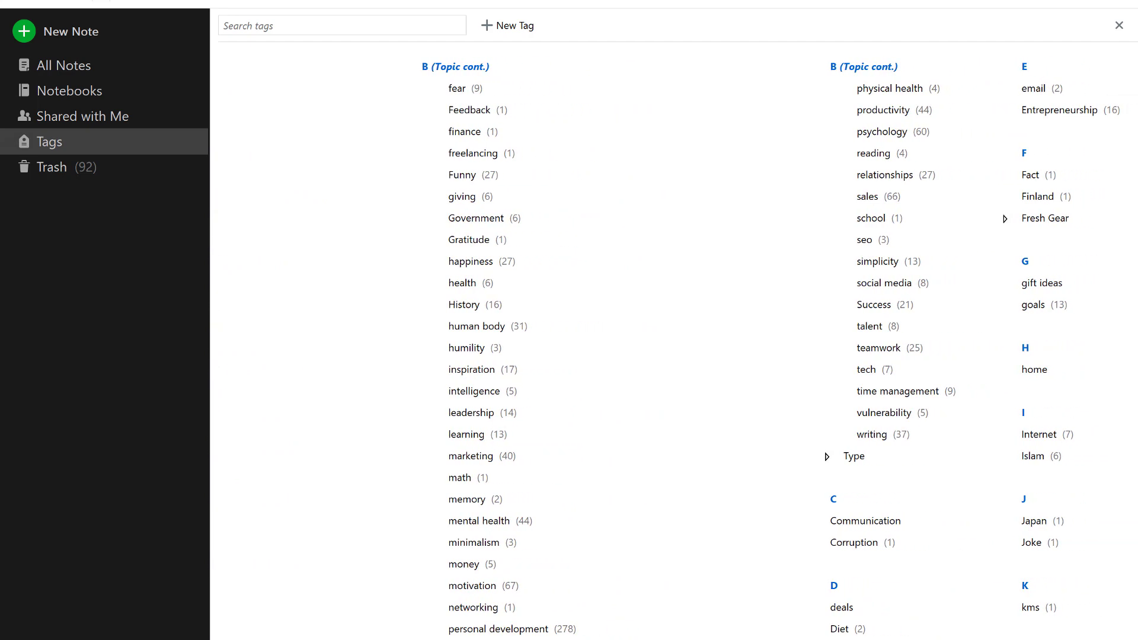
scroll(676, 348, right, 5)
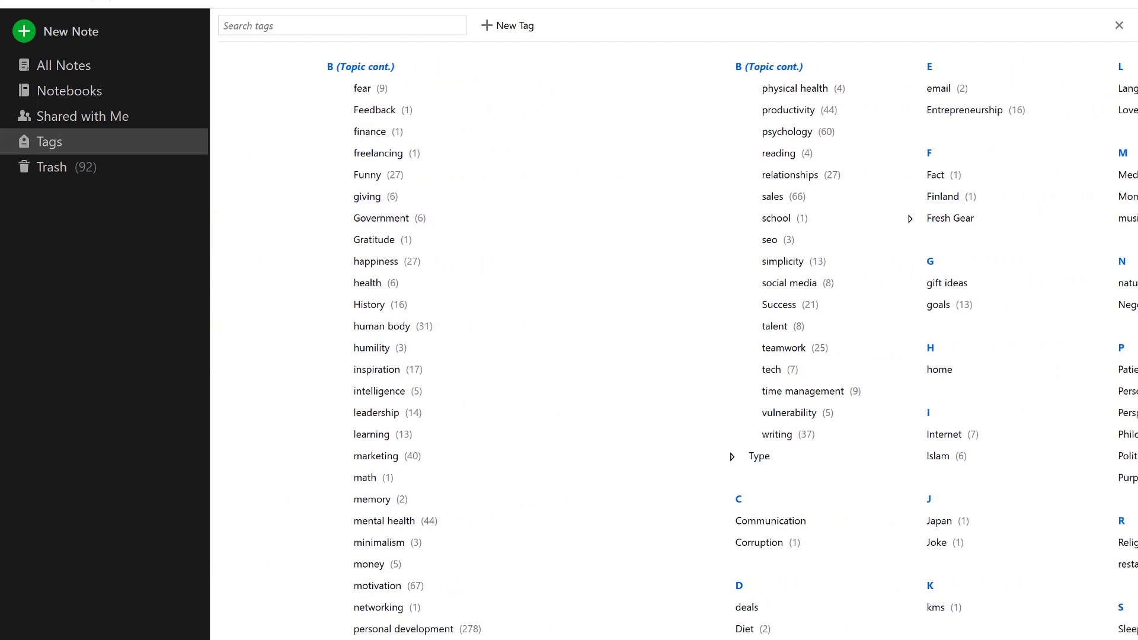
scroll(676, 348, right, 2)
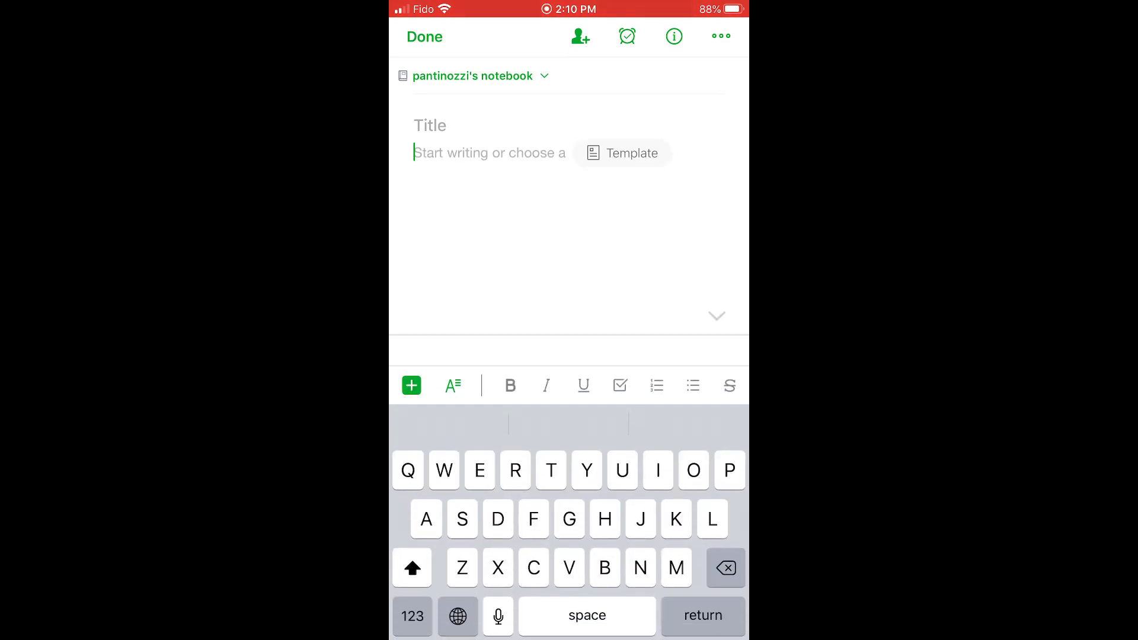
Photograph the Ray Bradbury book page and save the scan into the new note.
click(411, 385)
click(569, 353)
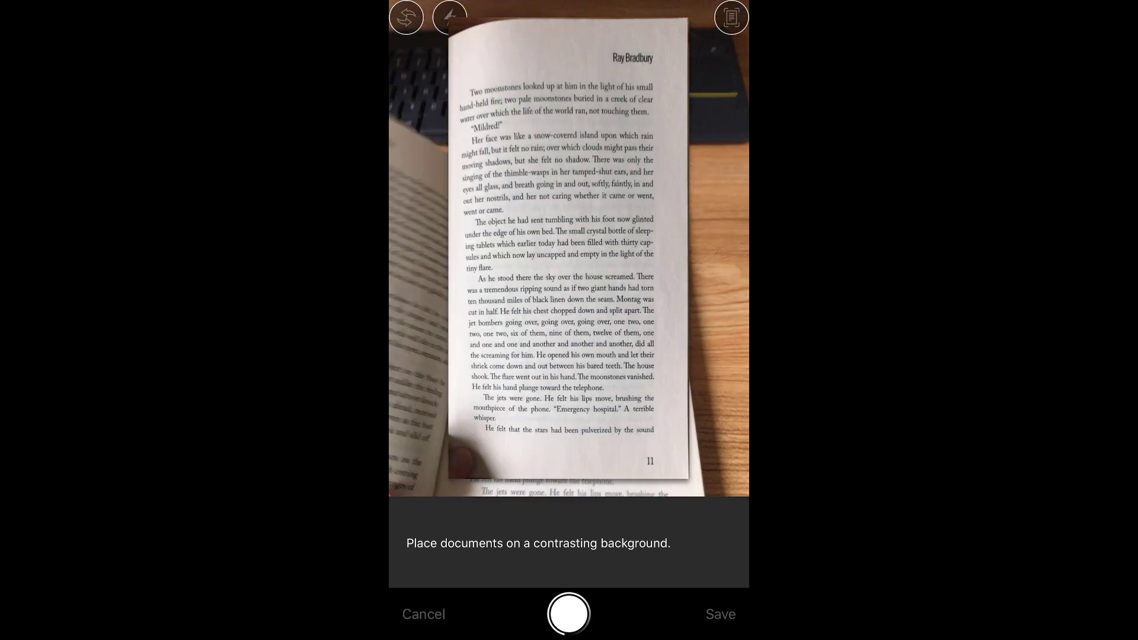
click(720, 613)
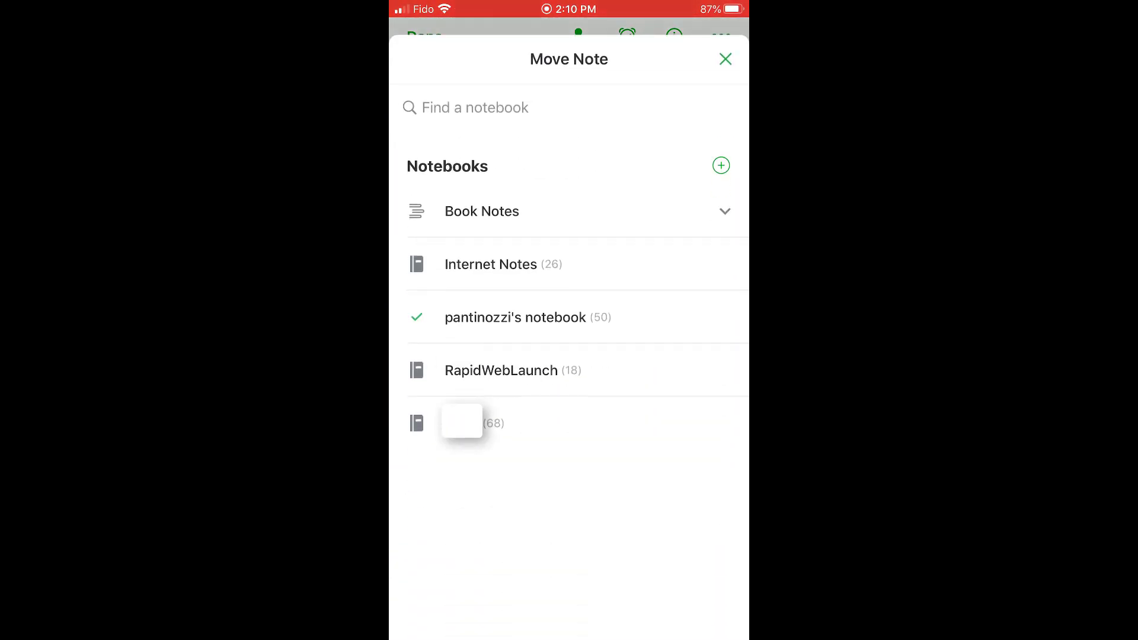
Create a notebook named 'Fahrenheit 451' and move the scanned-page note into it.
click(721, 166)
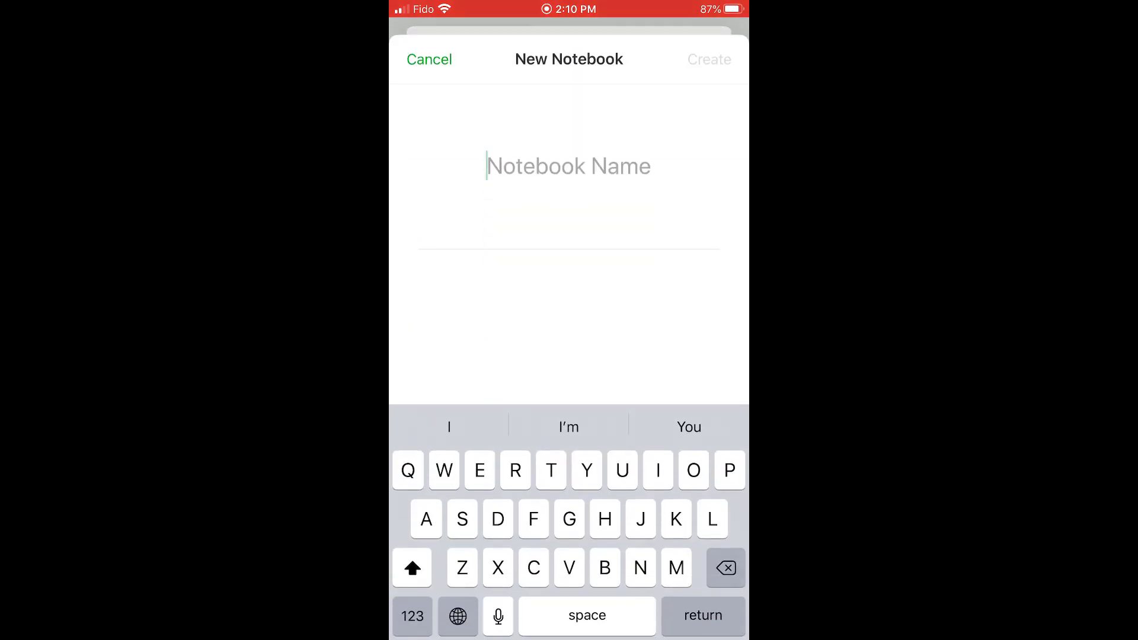
text(Fahrenheit)
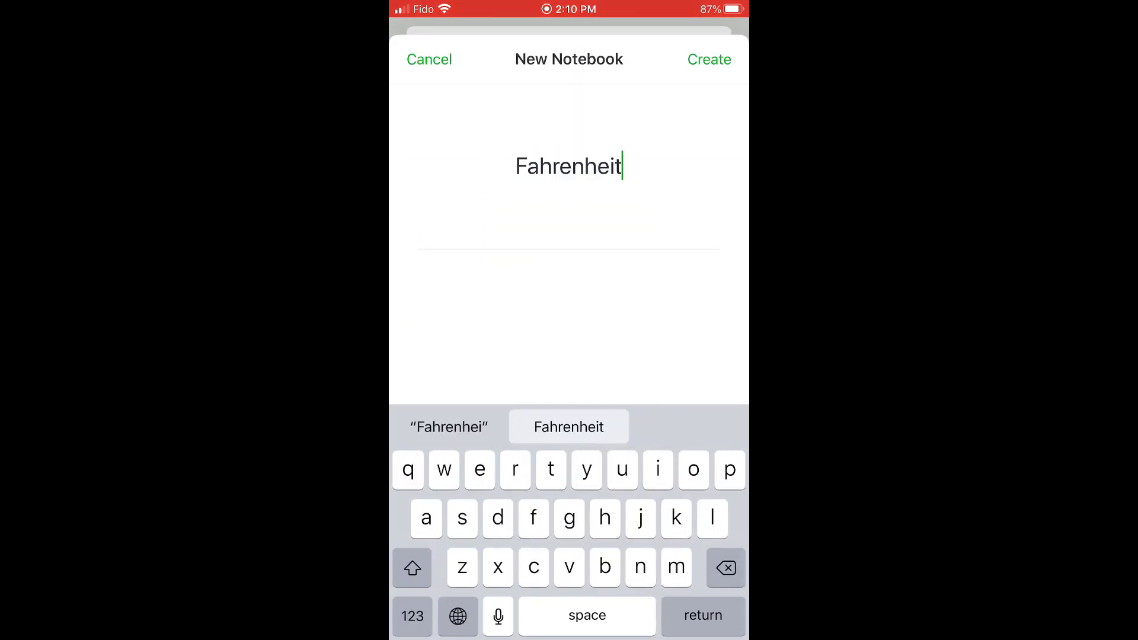
text( 451)
key(BackSpace)
text(51)
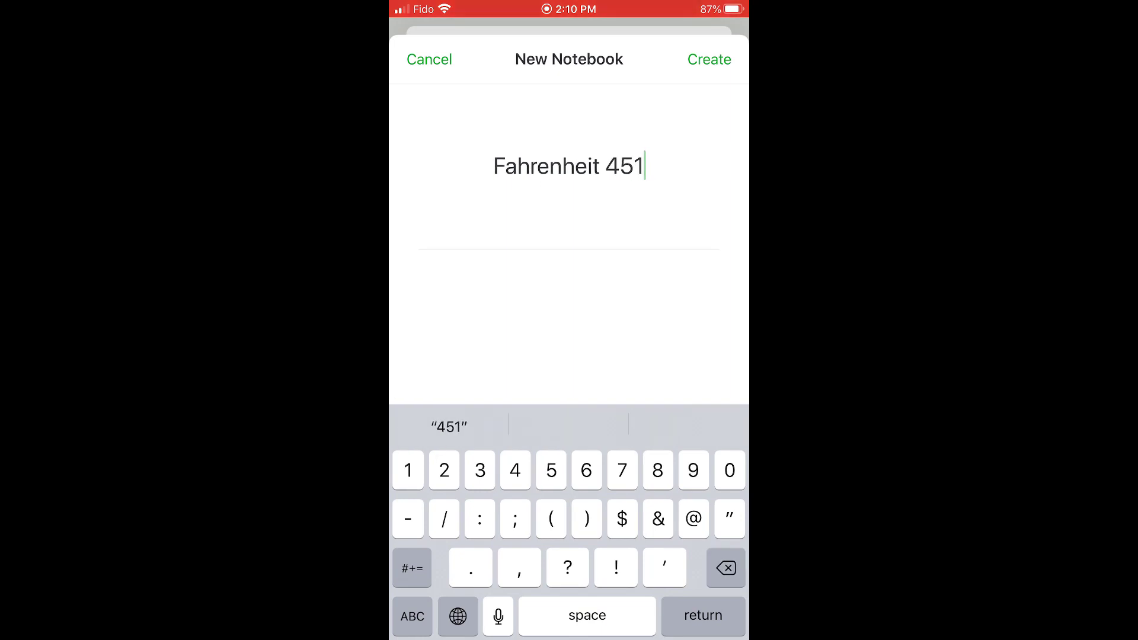
click(709, 59)
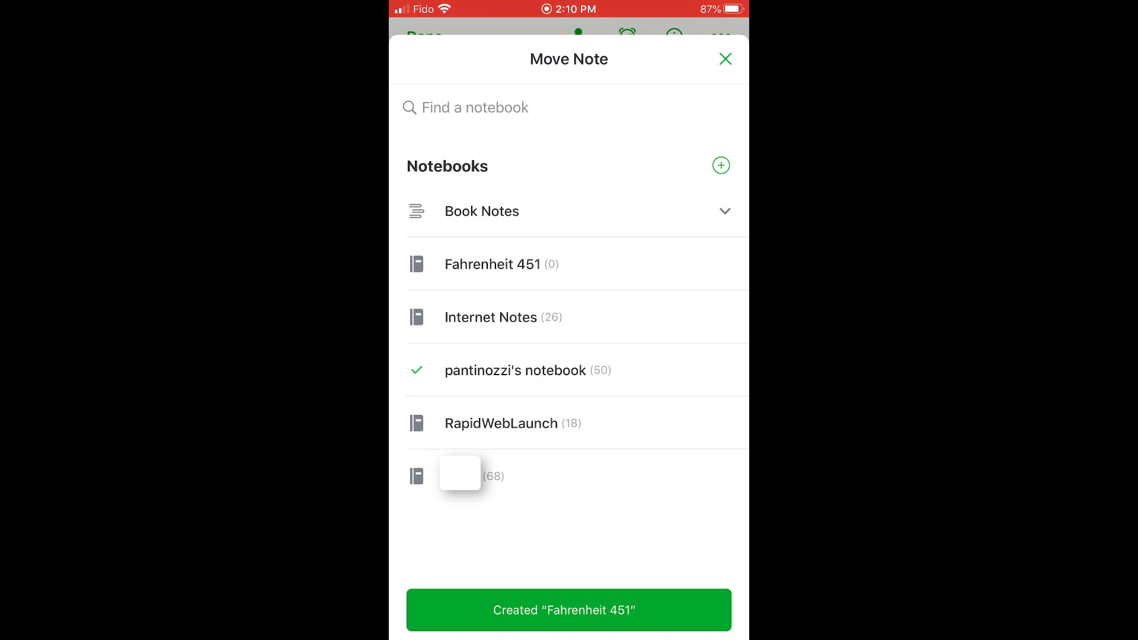
click(492, 263)
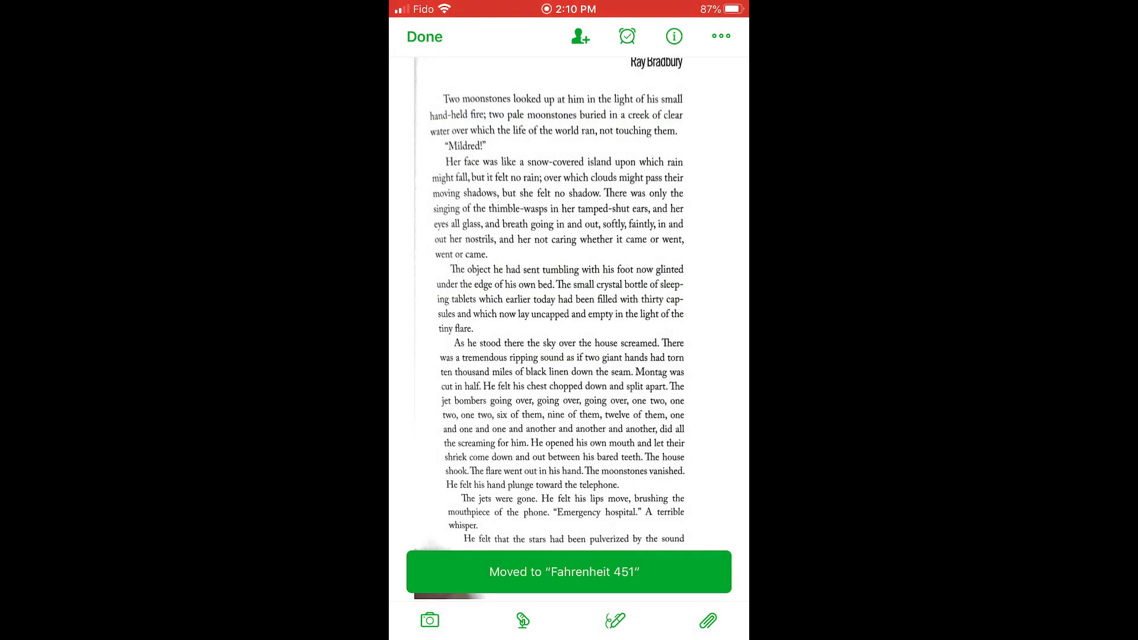
Add the tags 'personal development' and 'quote' to the note, then close it.
click(673, 37)
click(451, 99)
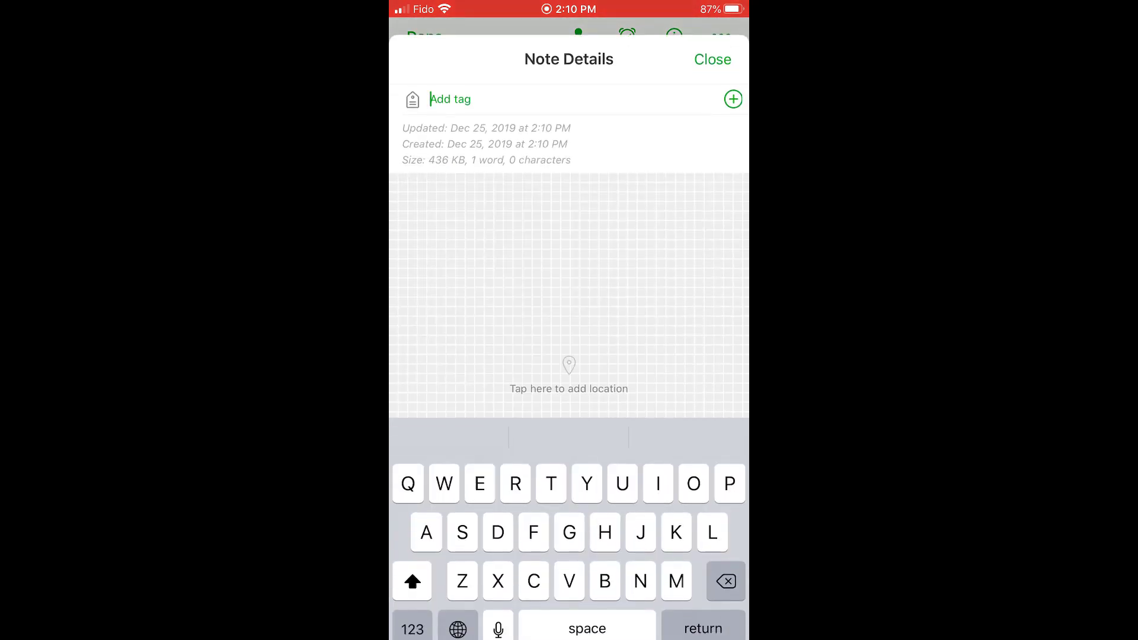
text(Personal)
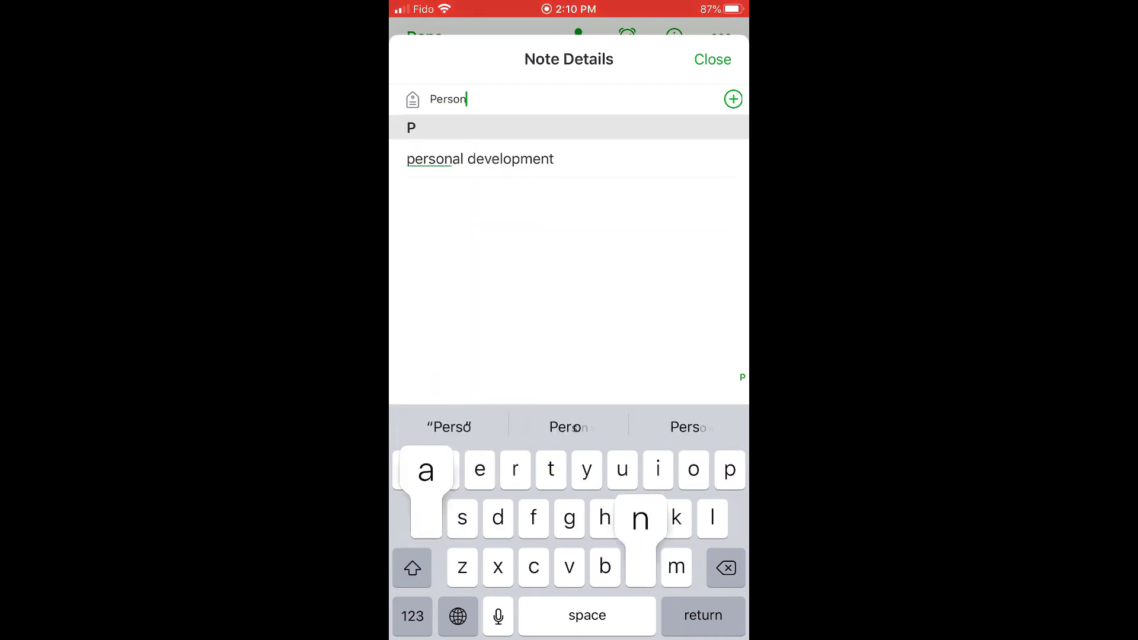
click(480, 159)
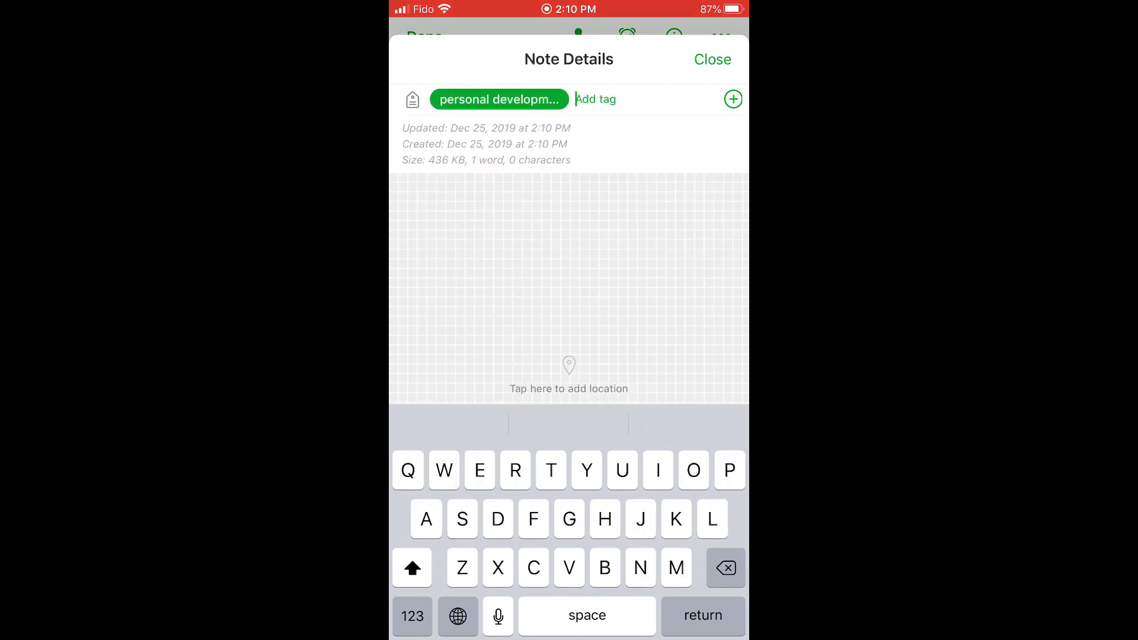
text(Quote)
click(424, 157)
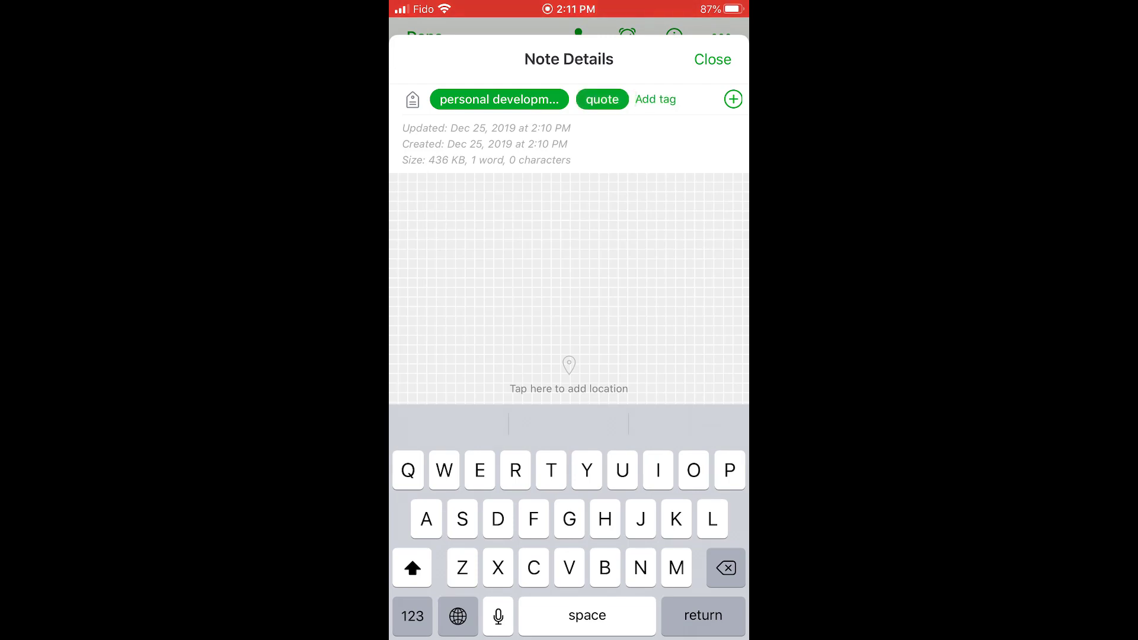
click(712, 59)
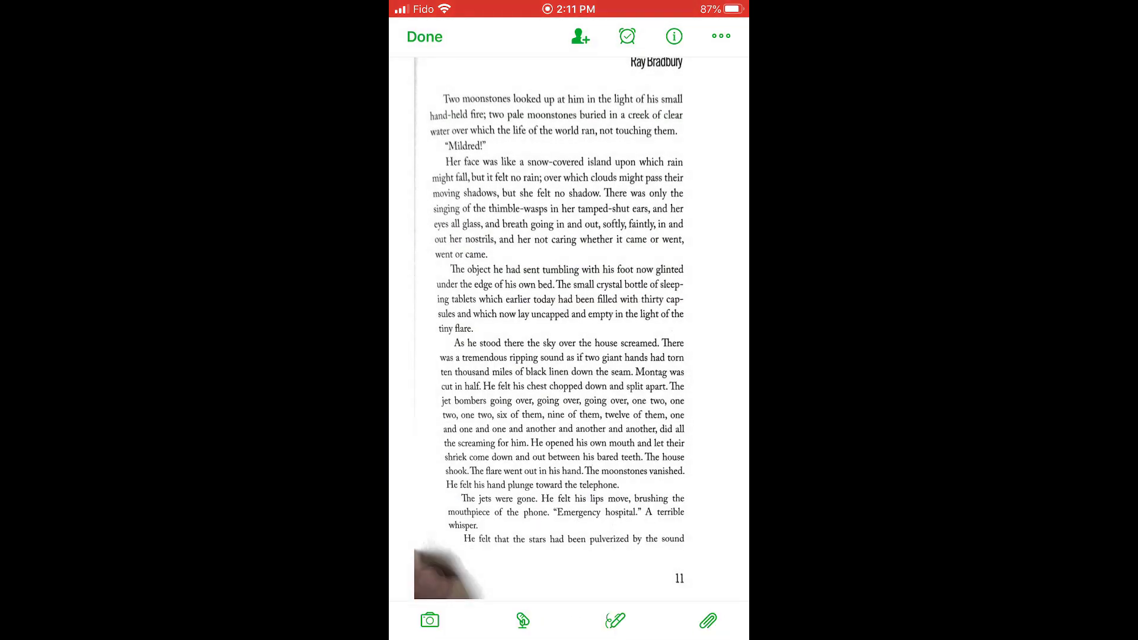
click(424, 37)
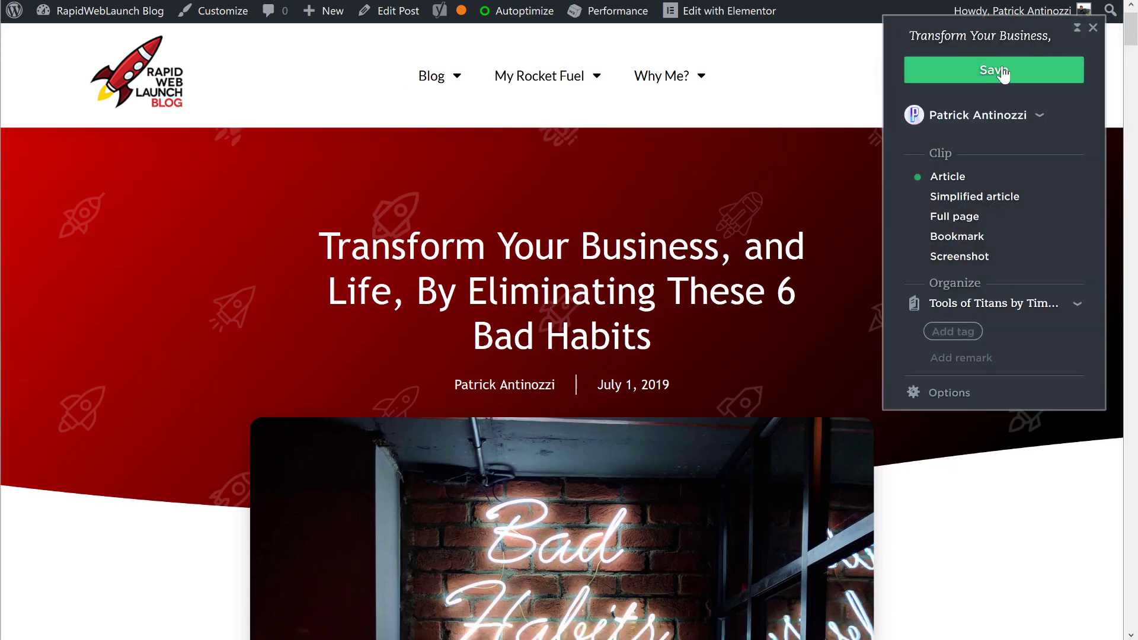
Switch the clip to Simplified article and filter destination notebooks with 'inte'.
click(968, 202)
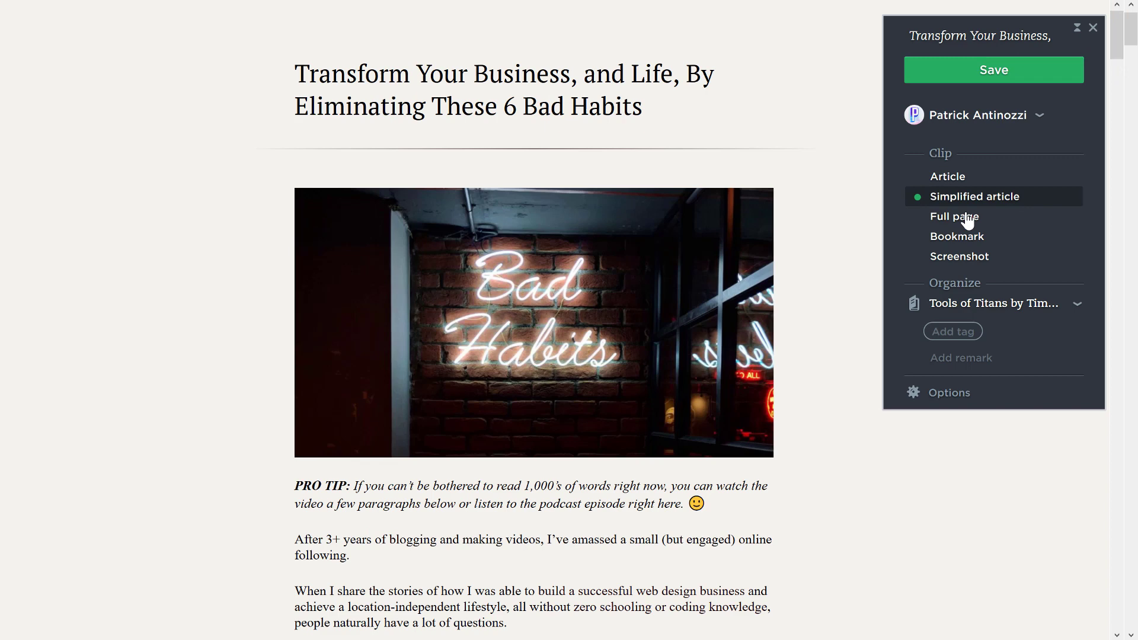
click(981, 305)
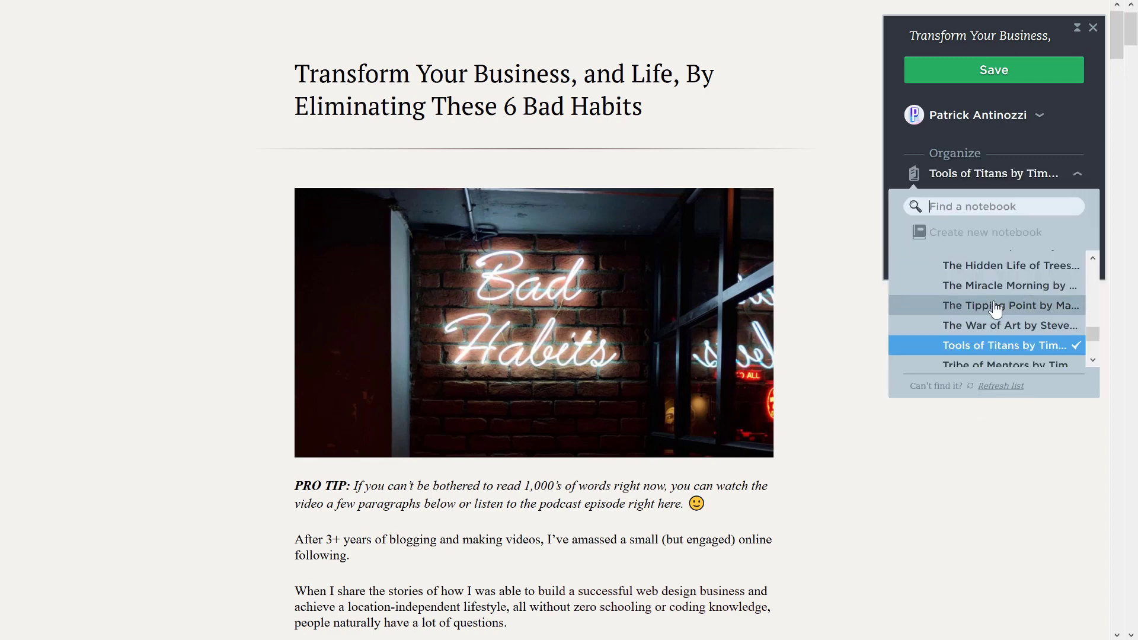
text(inte)
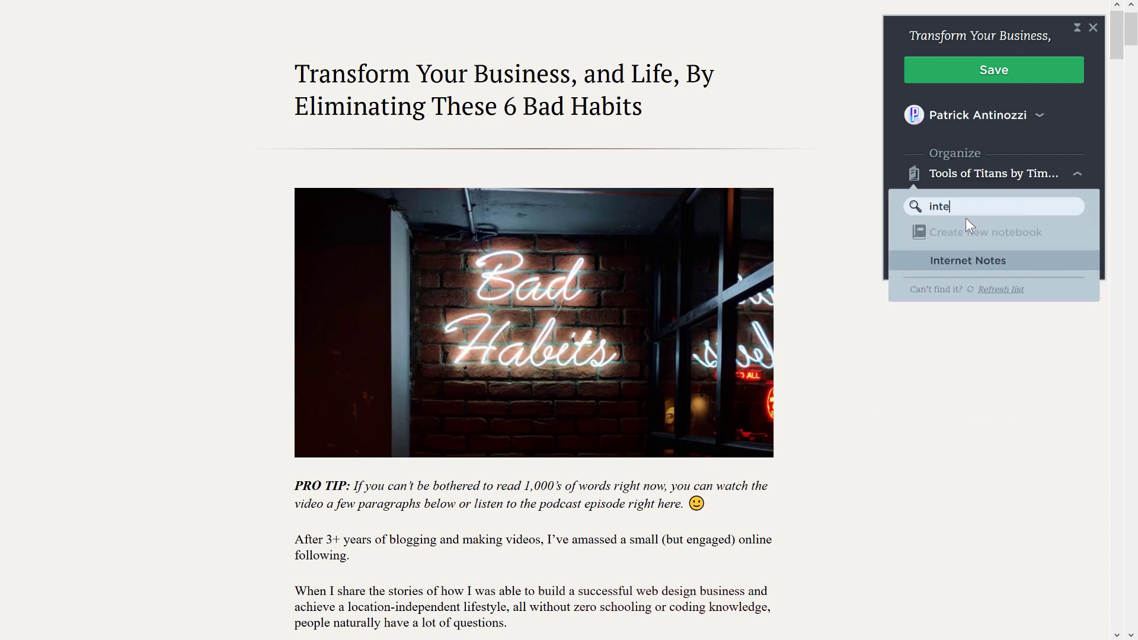